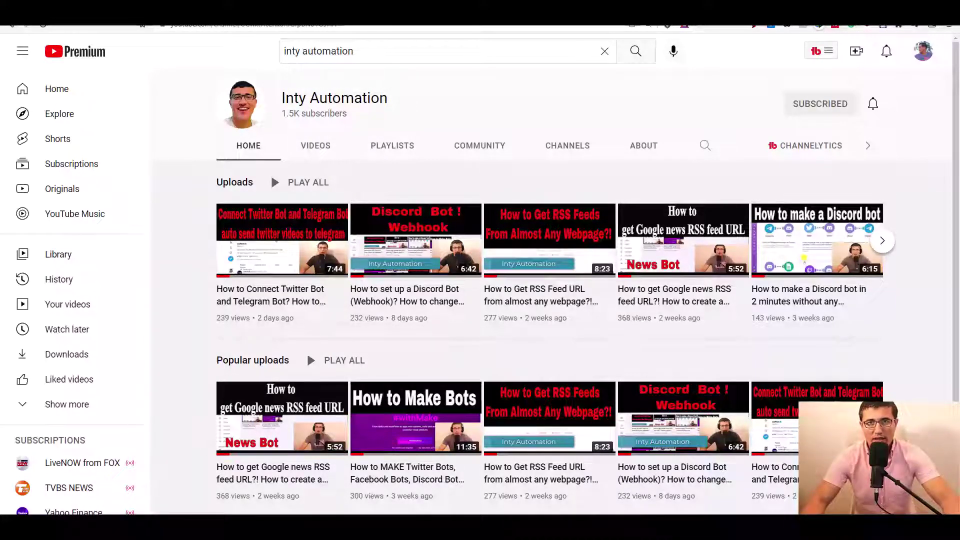
# Step: Switch to the Inty News profile tab and go to the account's Lists page
pyautogui.moveTo(310, 258)
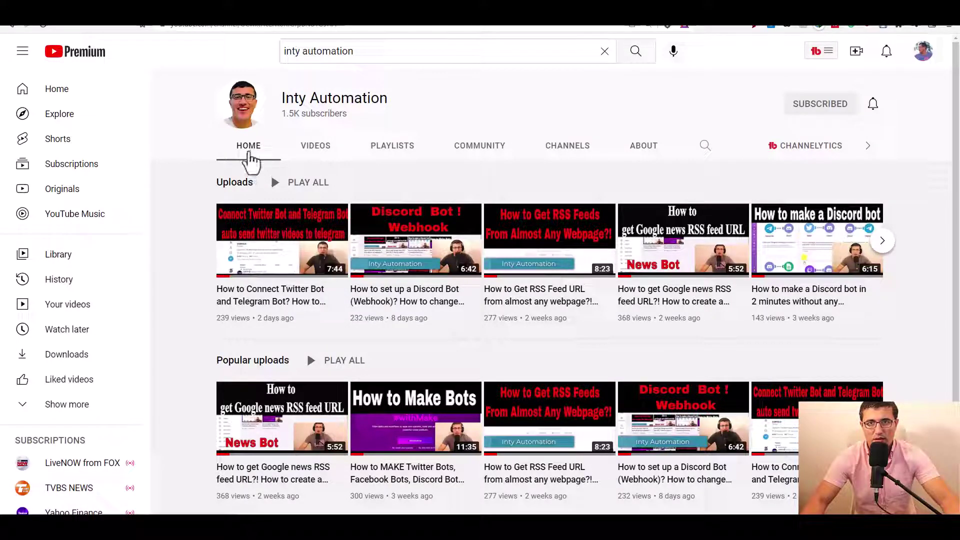
pyautogui.hotkey('ctrl', 'Tab')
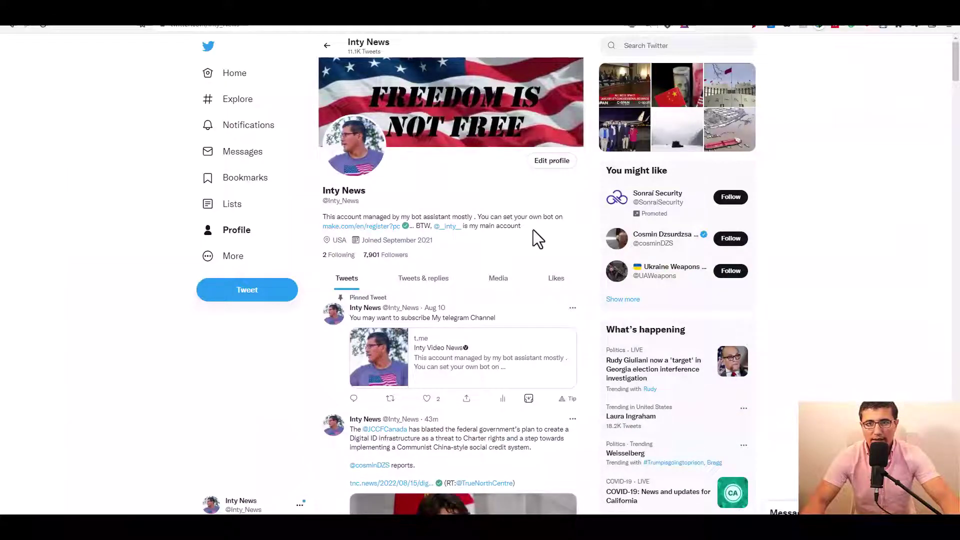
pyautogui.moveTo(618, 234)
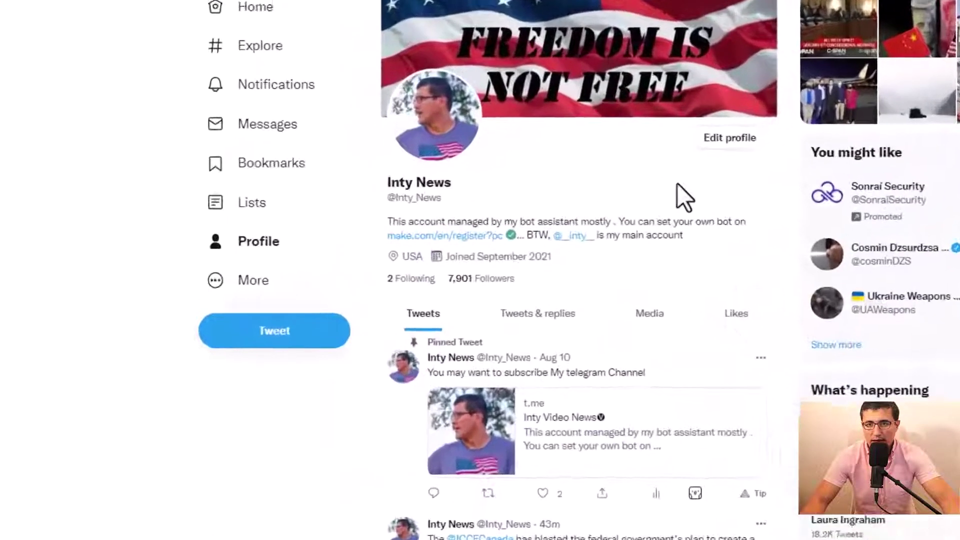
pyautogui.click(283, 207)
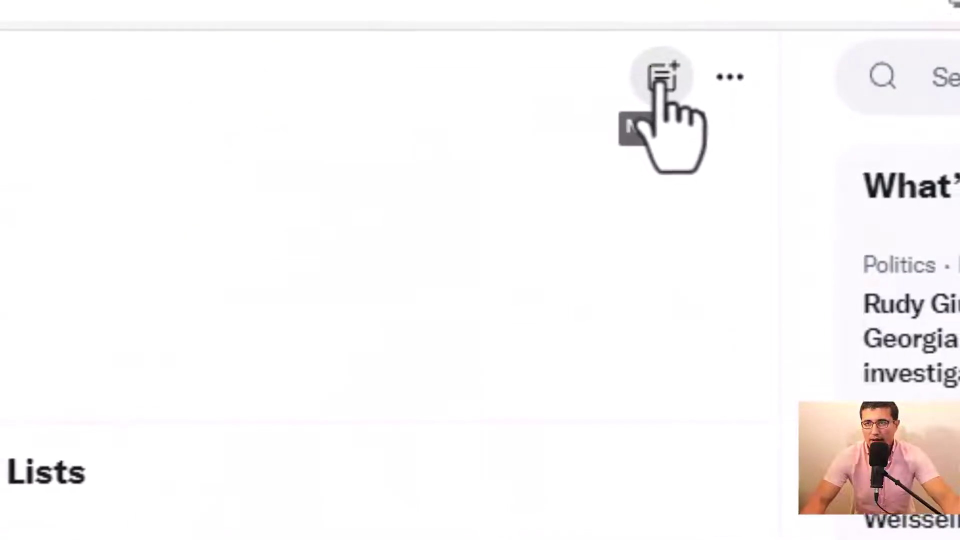
# Step: Create a new list named 'news' and continue to its add-members step
pyautogui.click(661, 80)
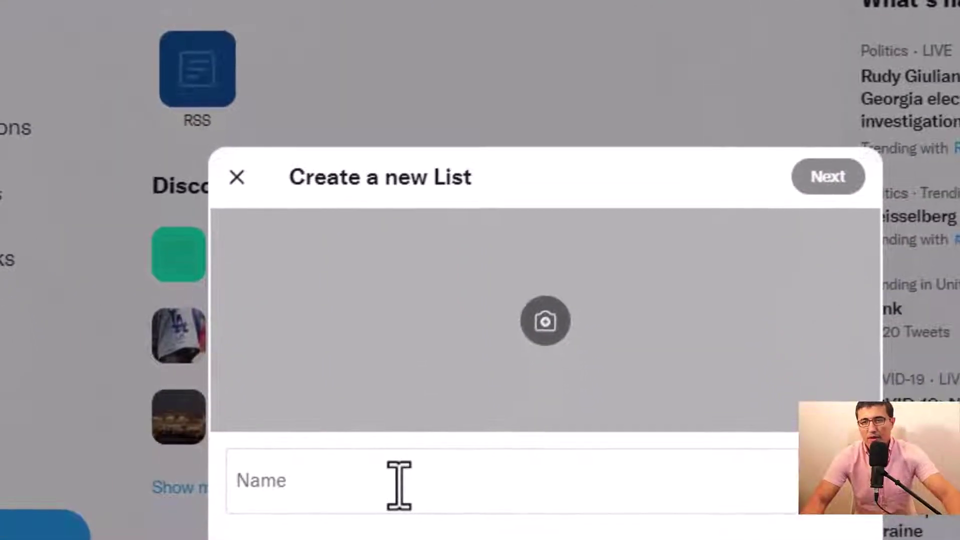
pyautogui.click(398, 484)
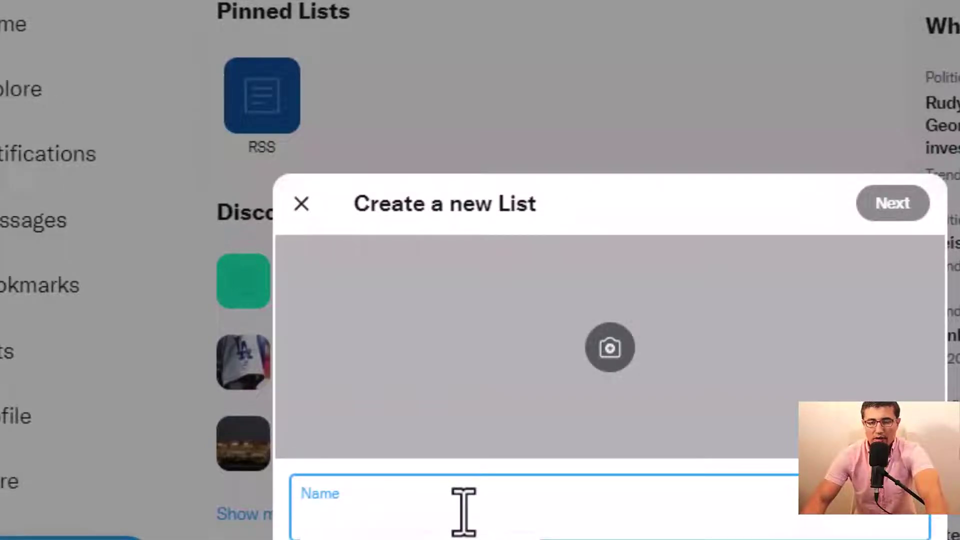
pyautogui.write('my ')
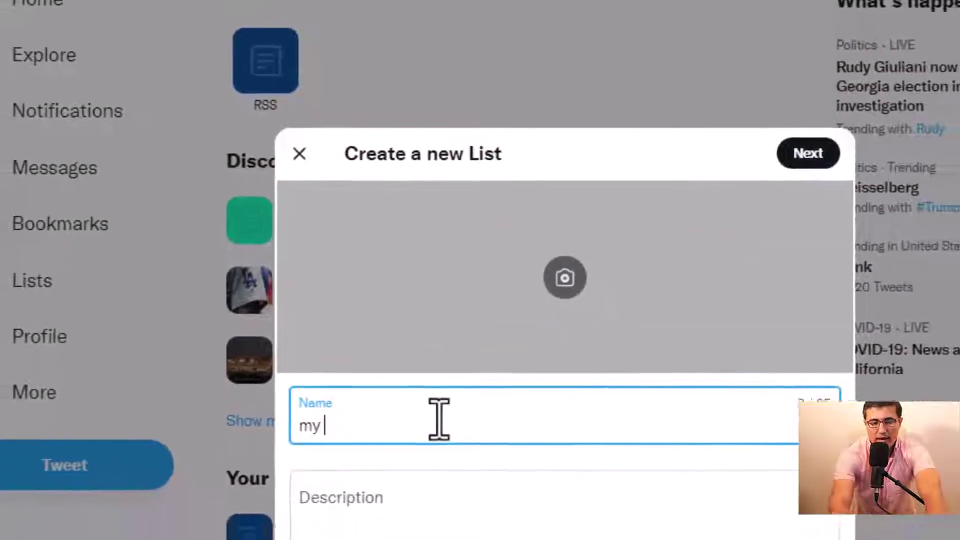
pyautogui.write('li')
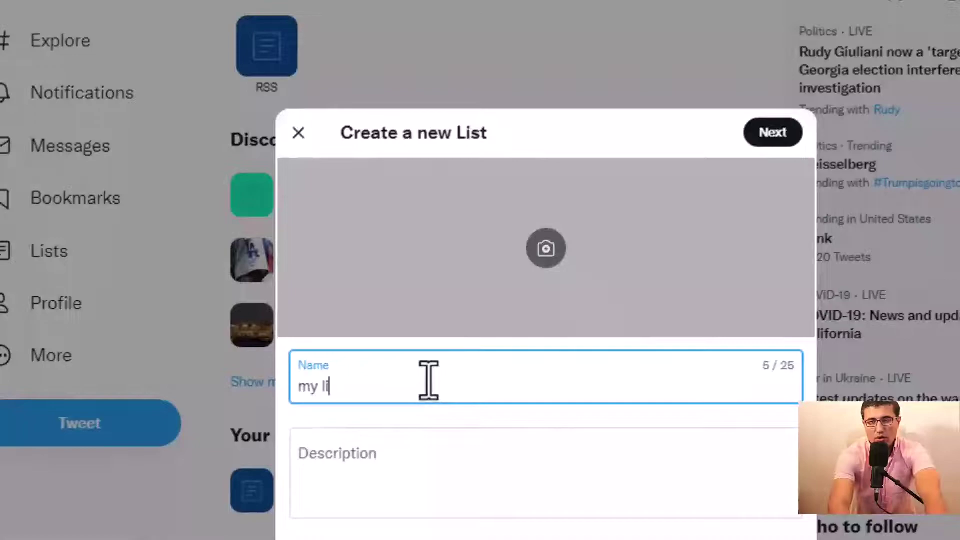
pyautogui.press('BackSpace')
pyautogui.press('BackSpace')
pyautogui.press('BackSpace')
pyautogui.press('BackSpace')
pyautogui.press('BackSpace')
pyautogui.write('newsw')
pyautogui.press('BackSpace')
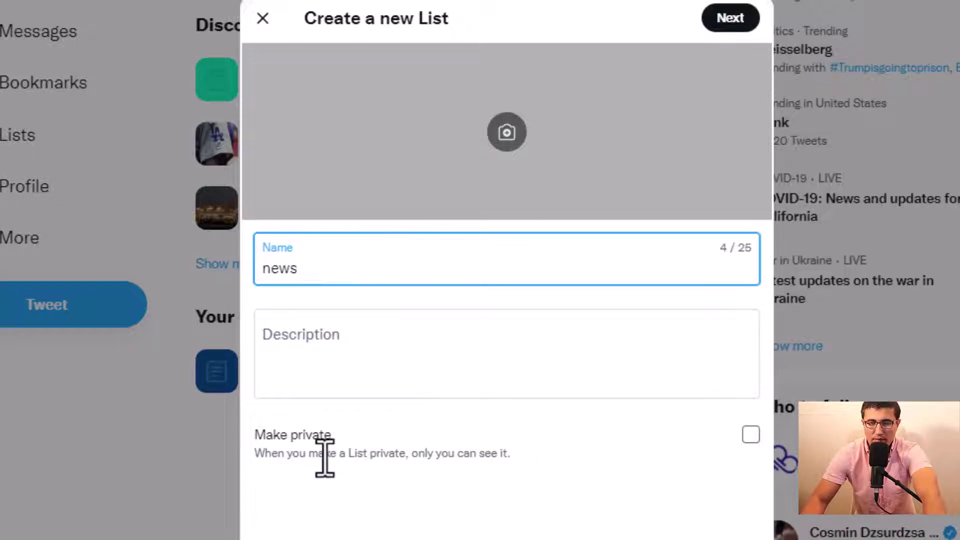
pyautogui.click(732, 20)
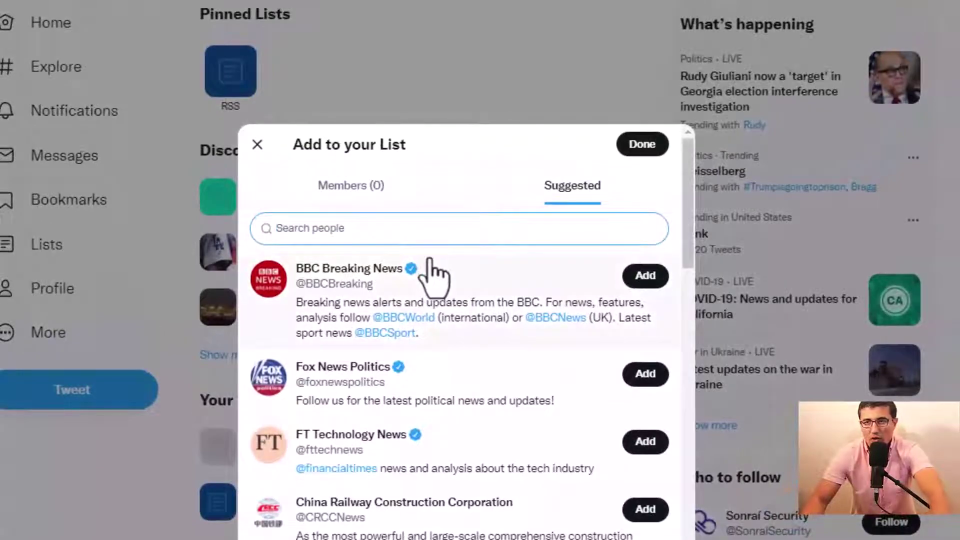
# Step: Finish the news list and open its member management on the Suggested accounts
pyautogui.click(645, 148)
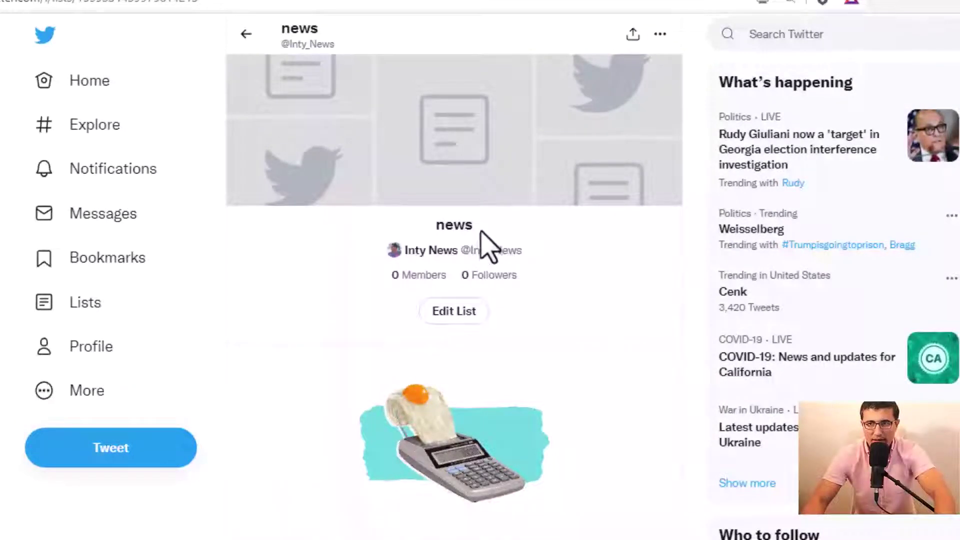
pyautogui.moveTo(472, 227); pyautogui.dragTo(419, 234)
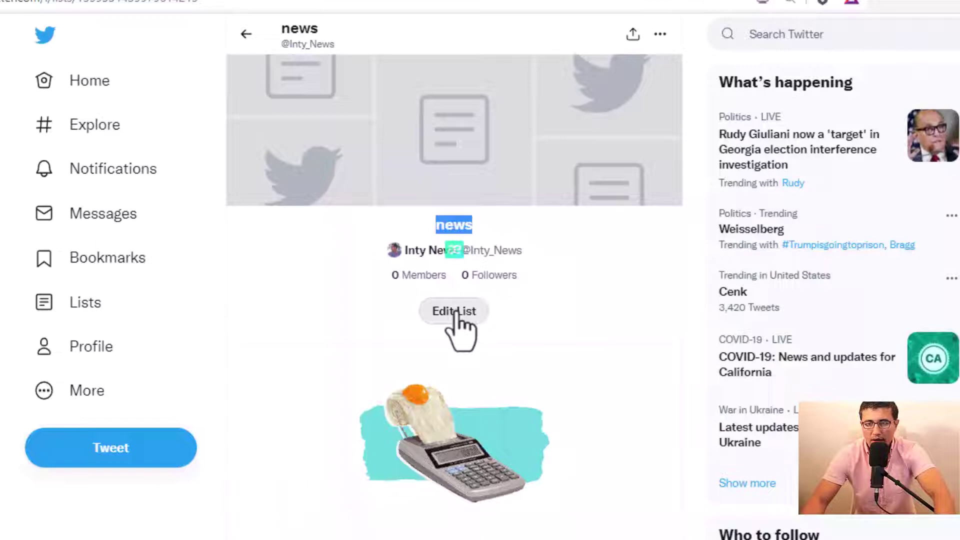
pyautogui.click(457, 320)
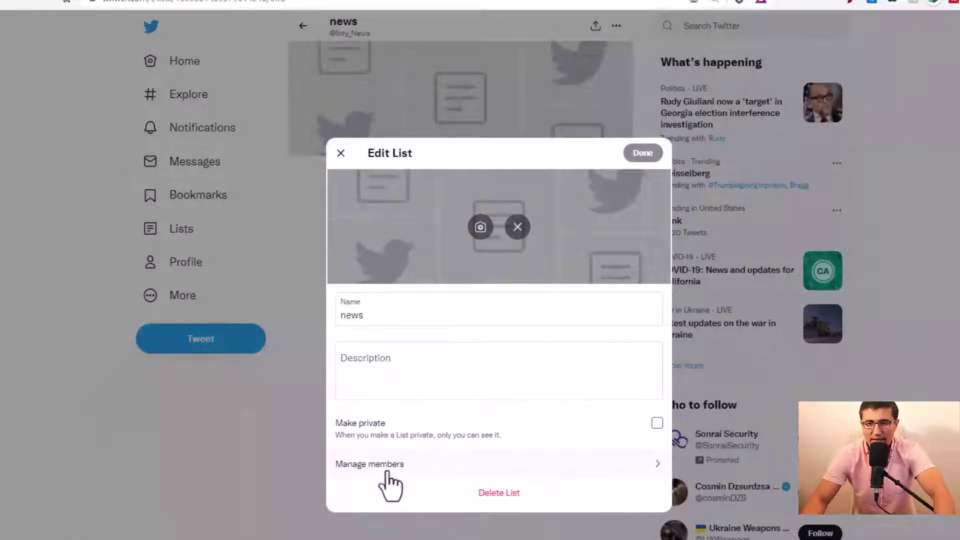
pyautogui.click(388, 466)
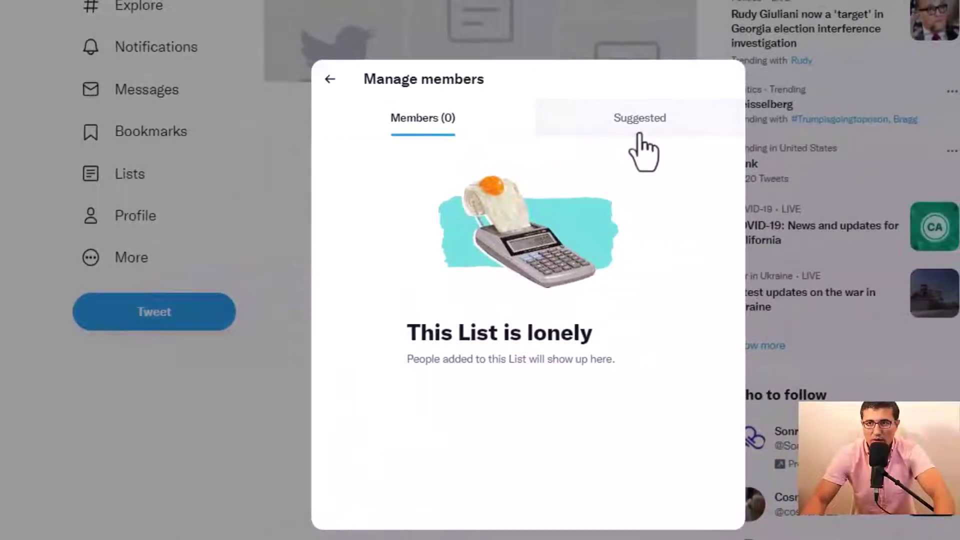
pyautogui.click(643, 128)
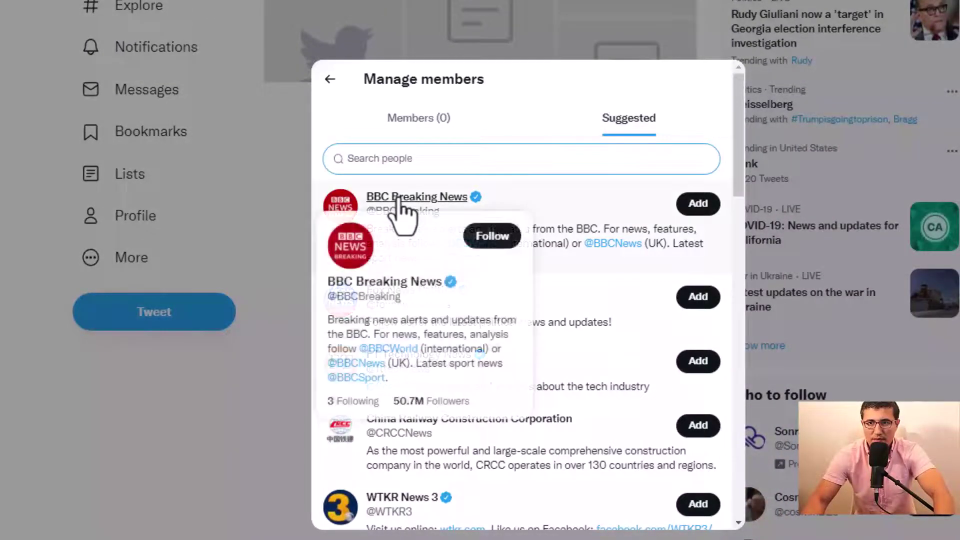
# Step: Add BBC Breaking News, Fox News Politics and FT Technology News as list members
pyautogui.click(706, 206)
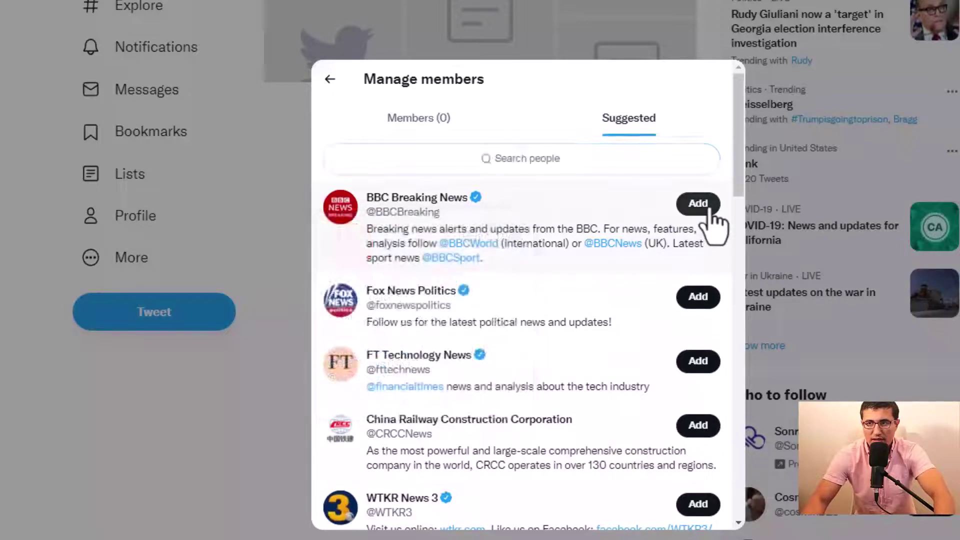
pyautogui.click(698, 299)
pyautogui.scroll(-3, 697, 252)
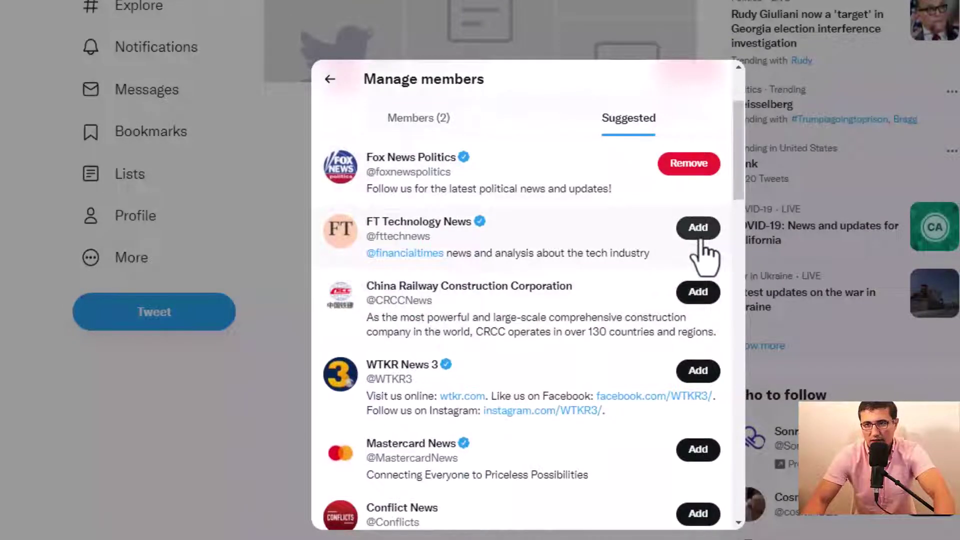
pyautogui.click(697, 233)
pyautogui.scroll(-3, 634, 290)
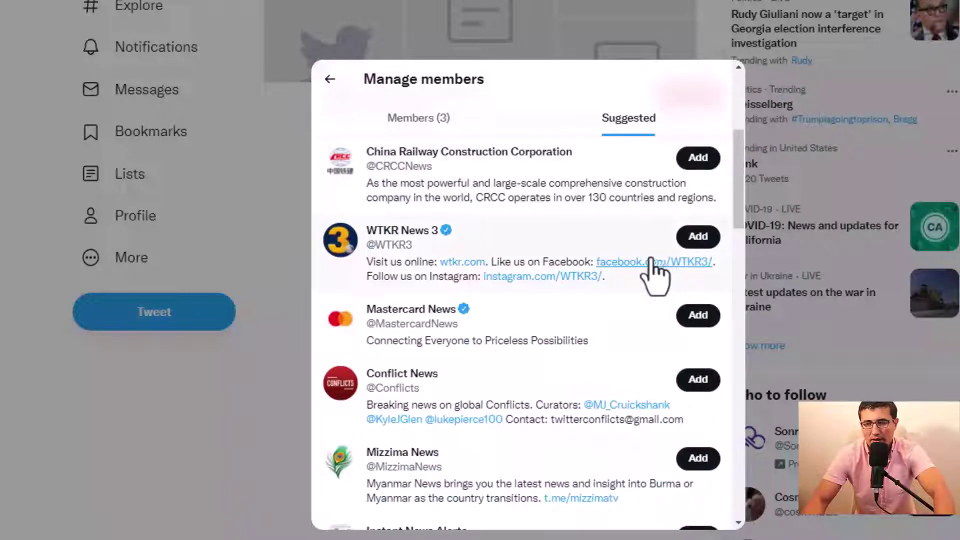
pyautogui.click(16, 111)
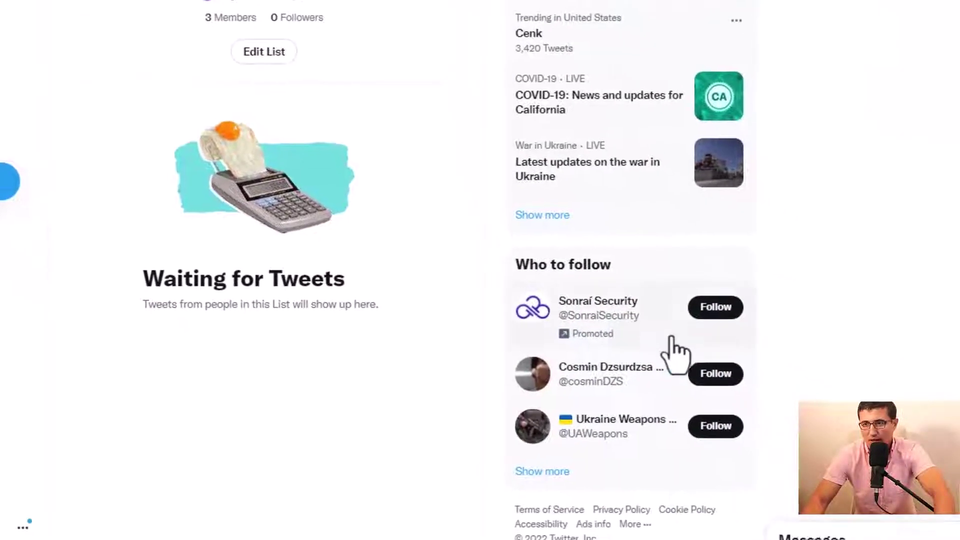
pyautogui.click(595, 420)
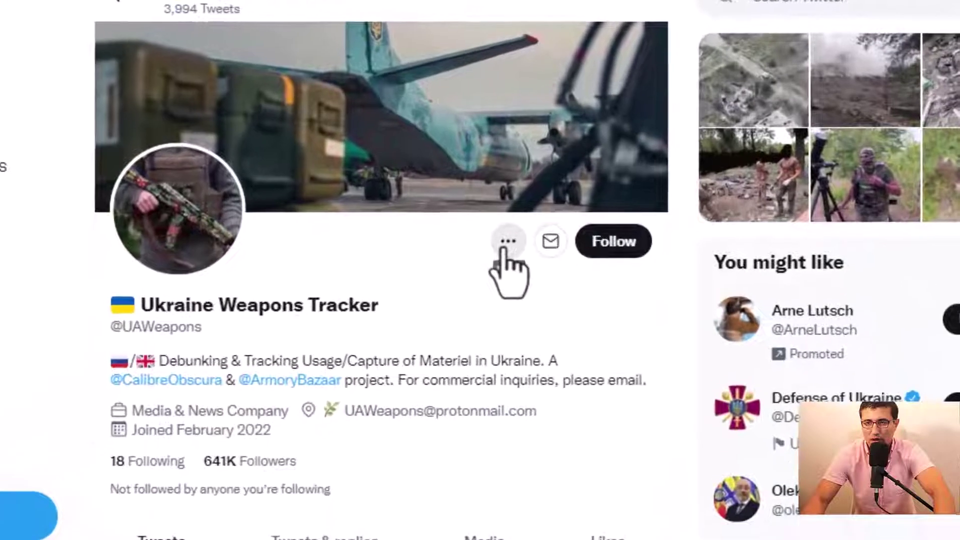
# Step: Save Ukraine Weapons Tracker to the news list and return to the Lists page
pyautogui.click(560, 197)
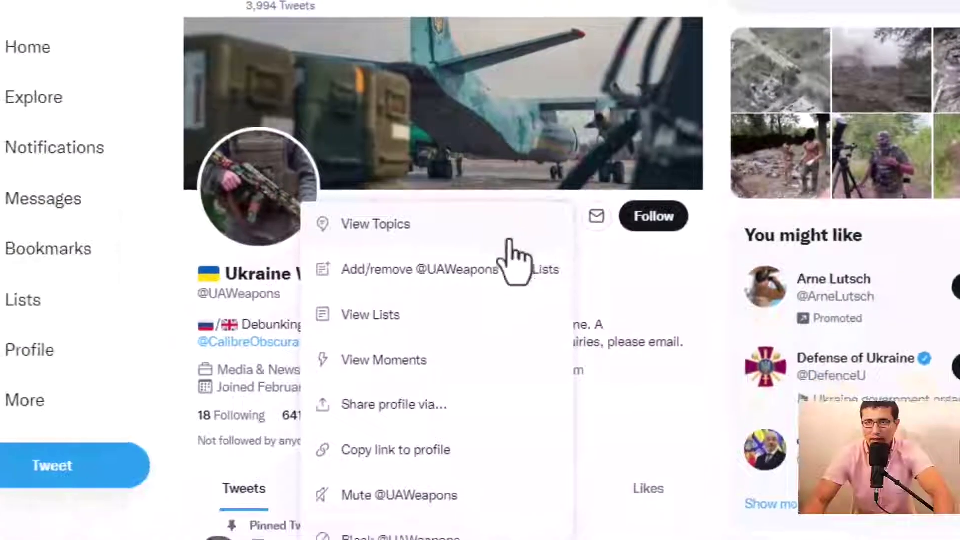
pyautogui.click(414, 252)
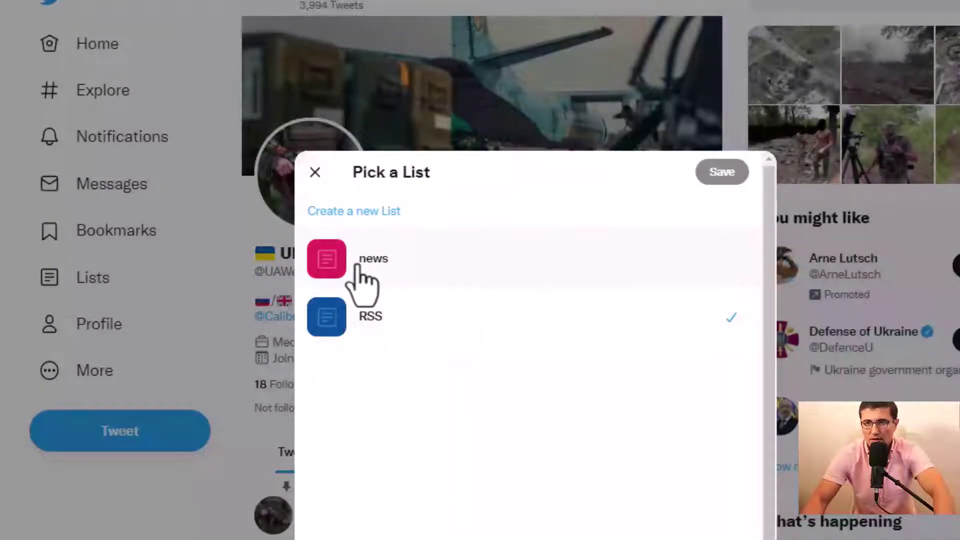
pyautogui.click(399, 277)
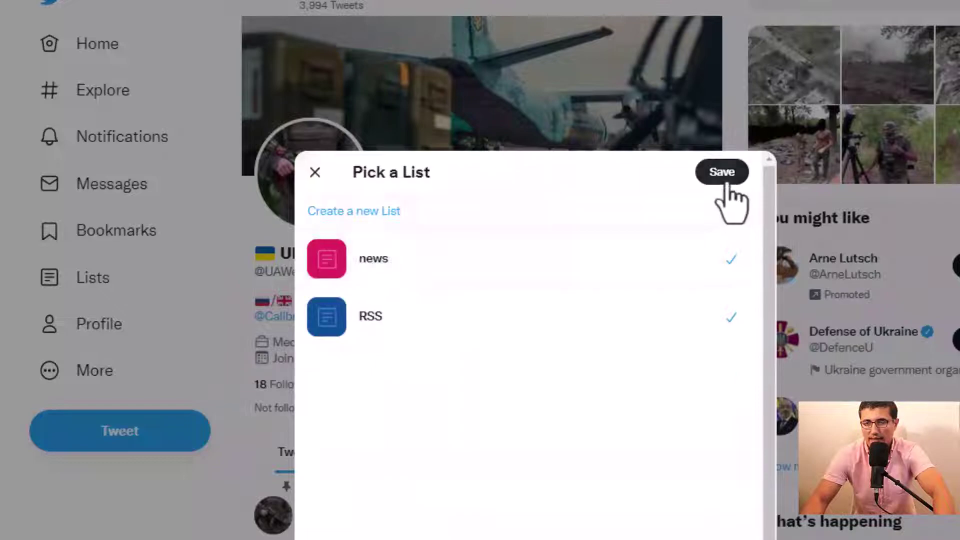
pyautogui.click(727, 183)
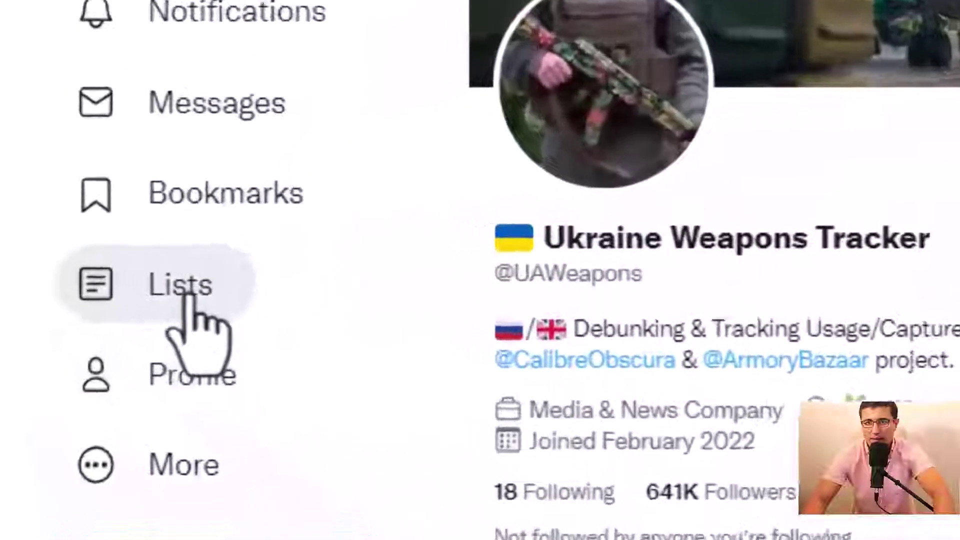
pyautogui.click(93, 283)
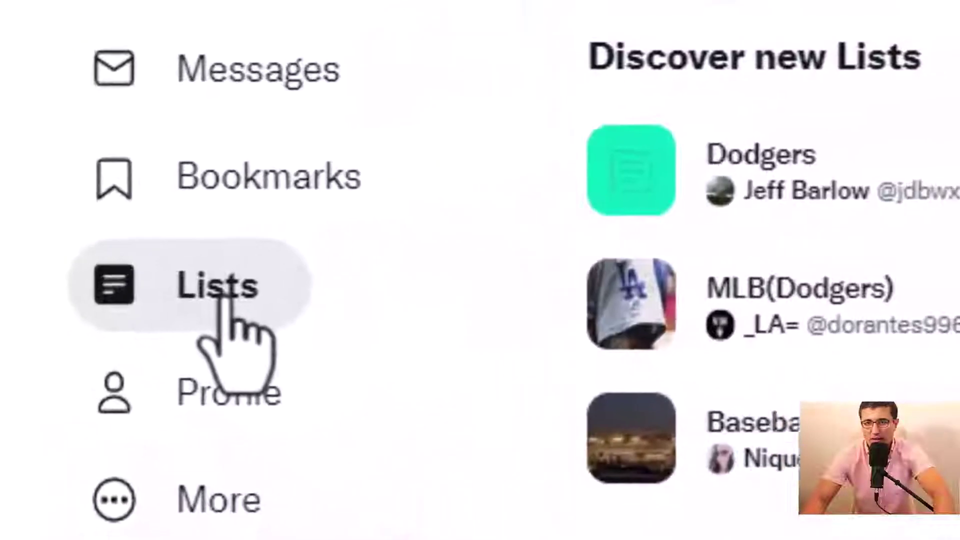
# Step: Open the news list and confirm it shows 4 members, including Ukraine Weapons Tracker
pyautogui.click(345, 468)
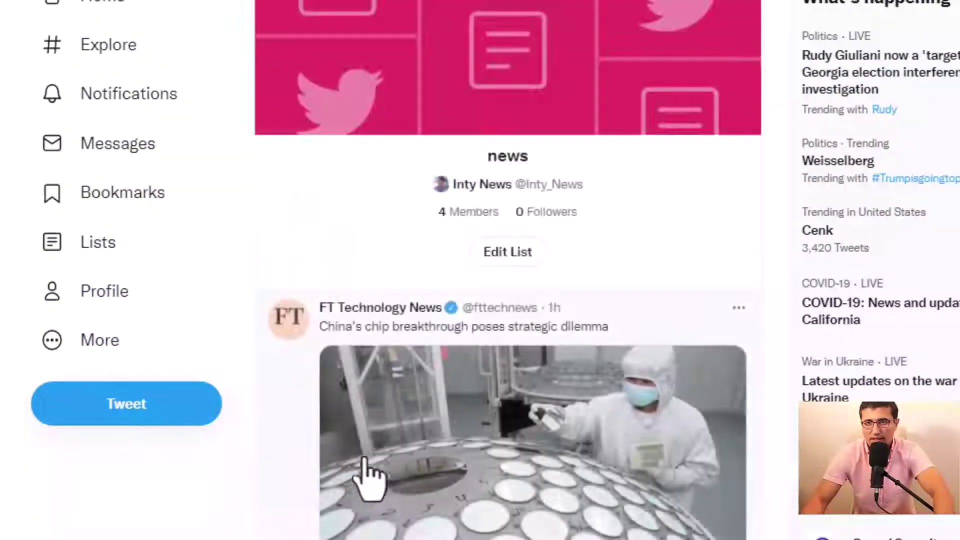
pyautogui.click(467, 213)
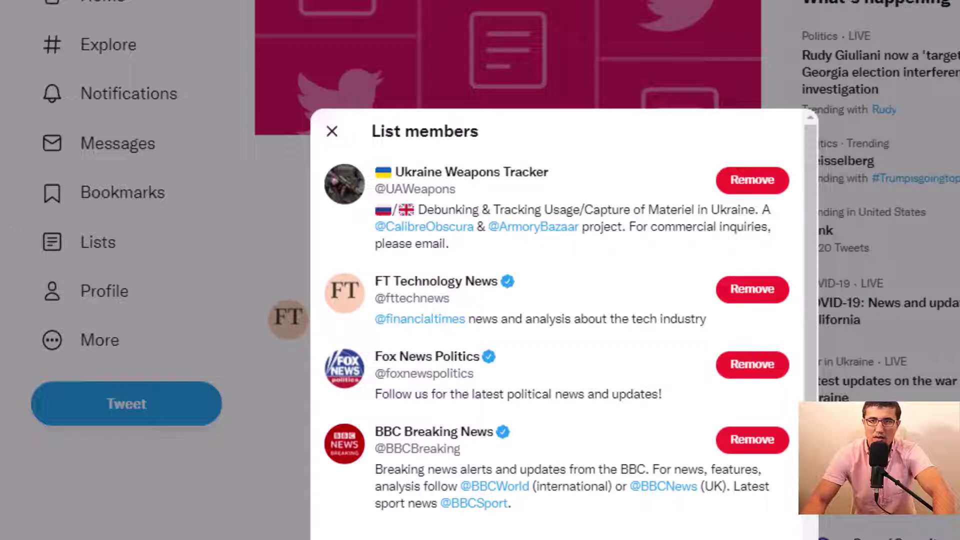
pyautogui.click(11, 200)
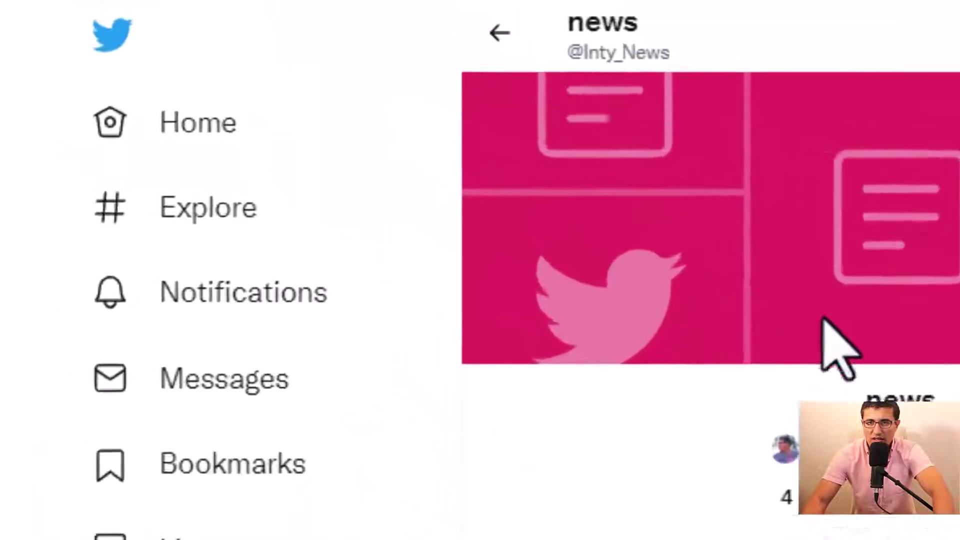
pyautogui.click(180, 30)
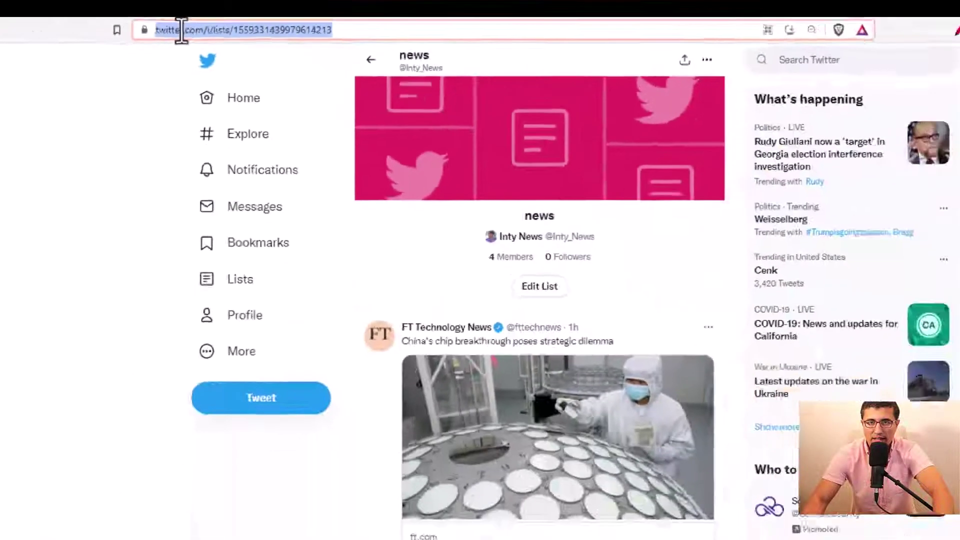
# Step: Copy the news list's numeric ID from the end of the page URL
pyautogui.click(295, 30)
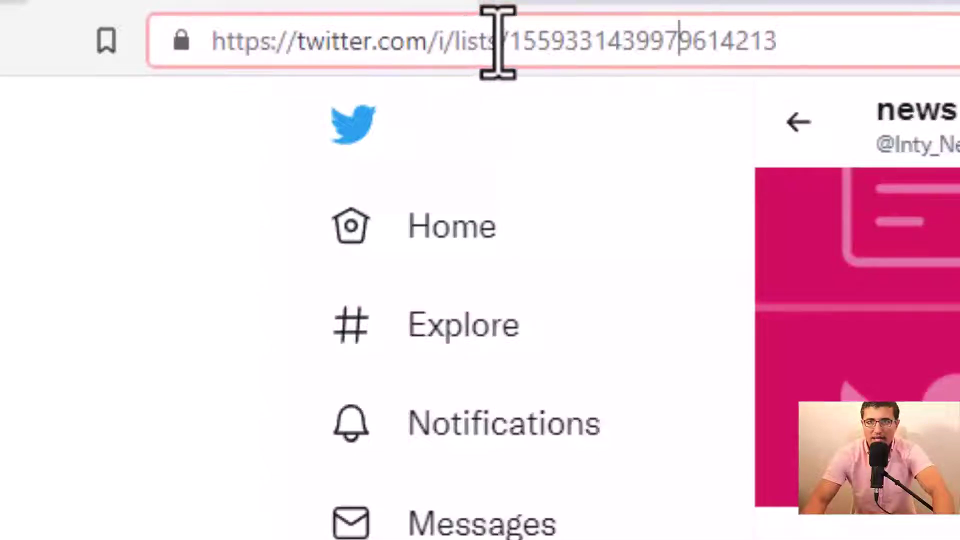
pyautogui.moveTo(509, 42); pyautogui.dragTo(860, 60)
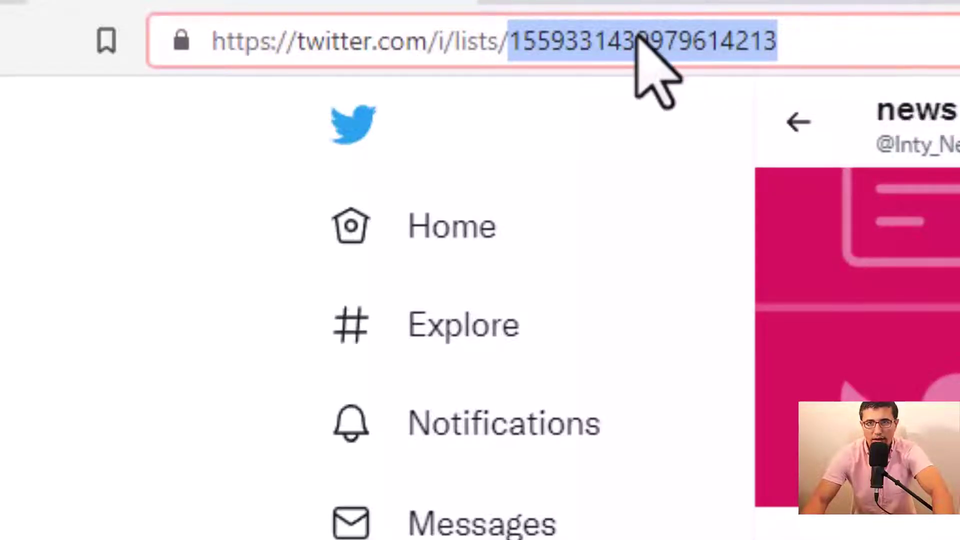
pyautogui.click(810, 44)
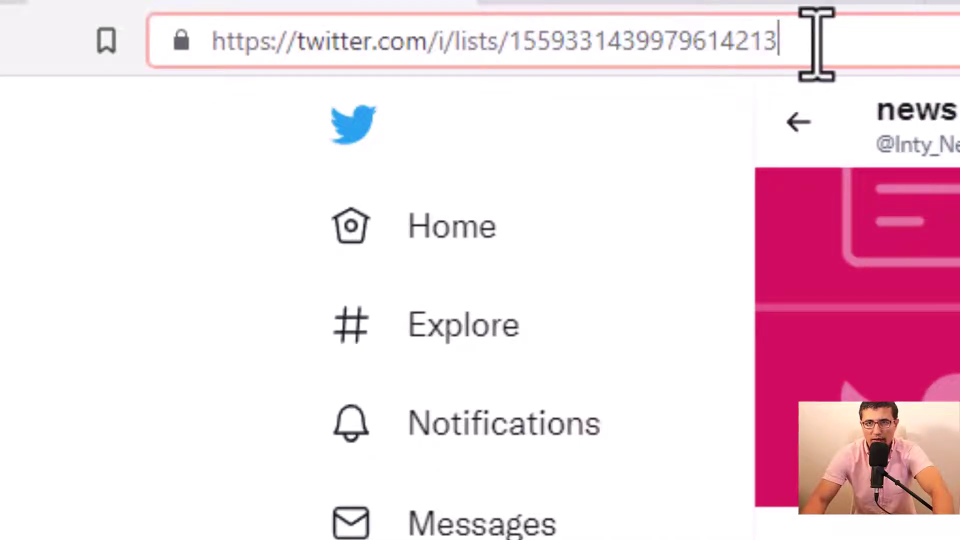
pyautogui.moveTo(828, 38); pyautogui.dragTo(522, 39)
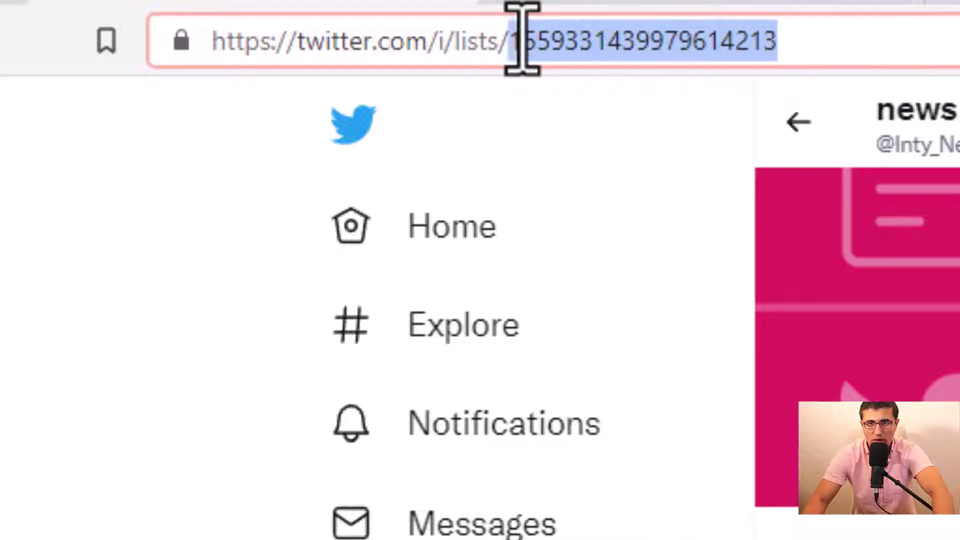
pyautogui.rightClick(583, 45)
pyautogui.click(715, 253)
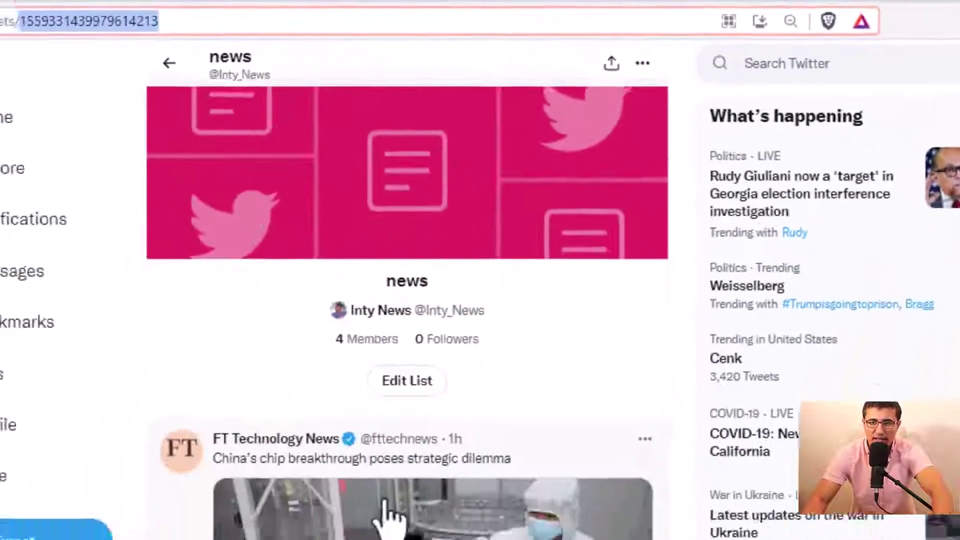
pyautogui.scroll(-5, 507, 410)
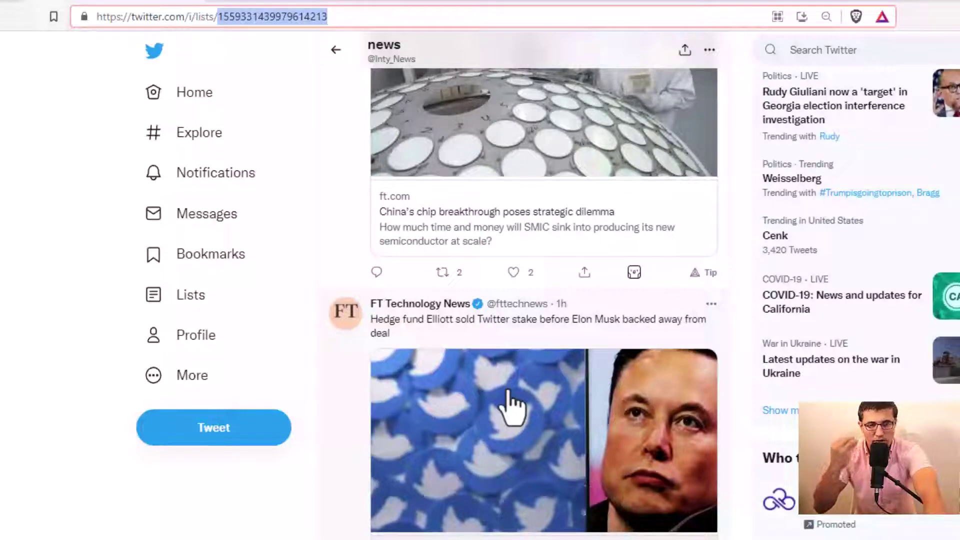
pyautogui.scroll(8, 510, 403)
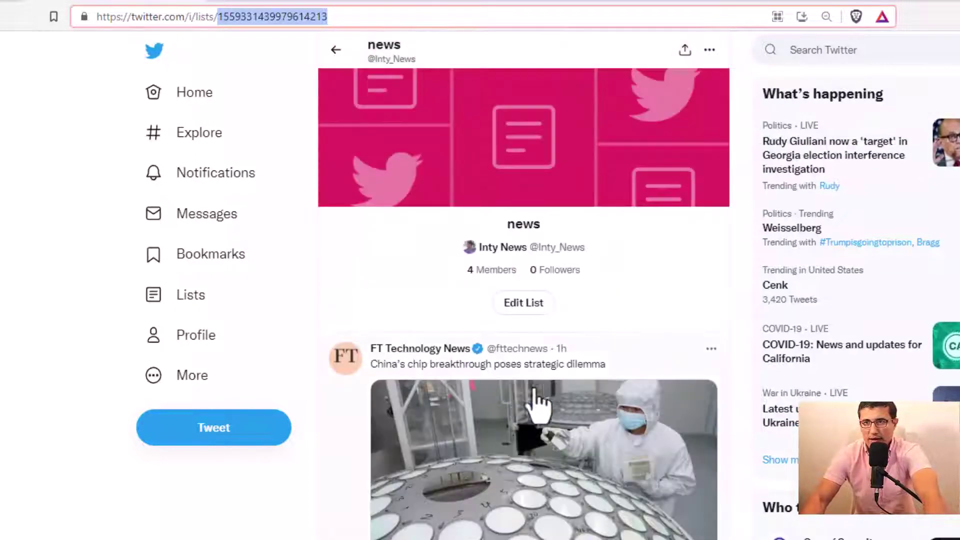
pyautogui.click(822, 55)
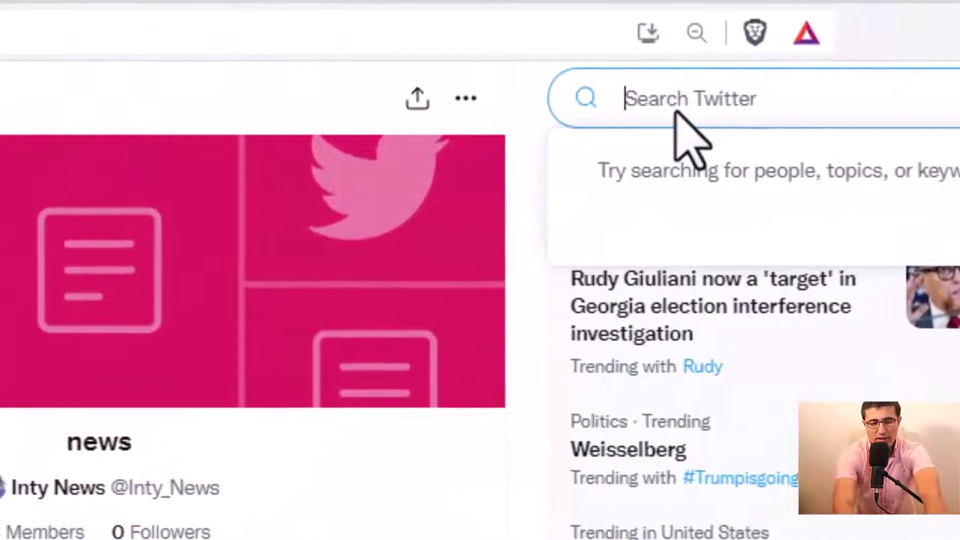
# Step: Search for 'china list:' followed by the pasted news list ID
pyautogui.write('chia')
pyautogui.press('BackSpace')
pyautogui.write('na')
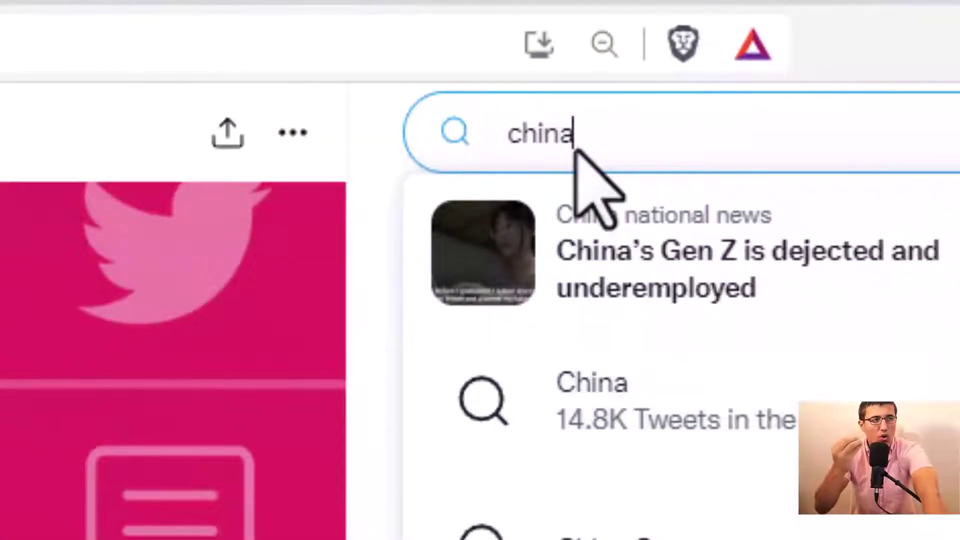
pyautogui.write(' list')
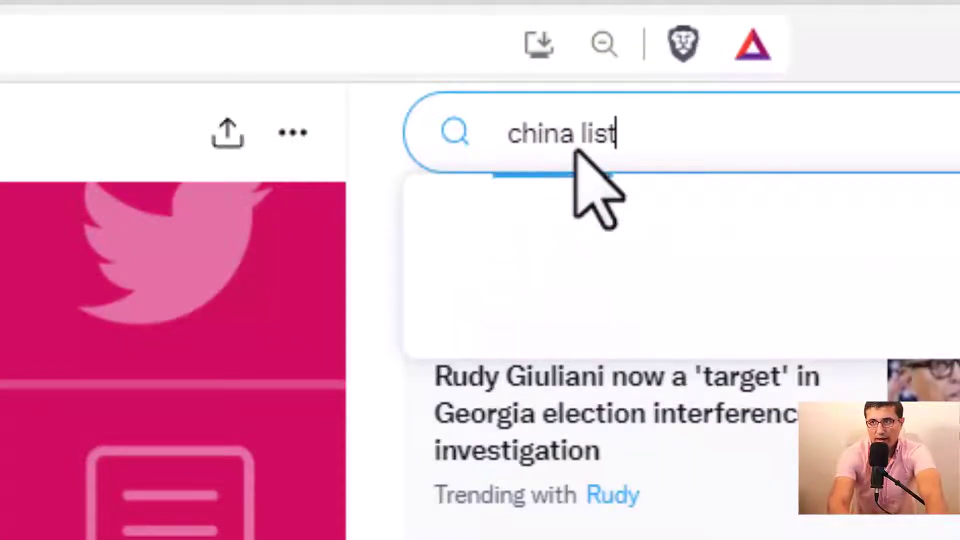
pyautogui.write(':')
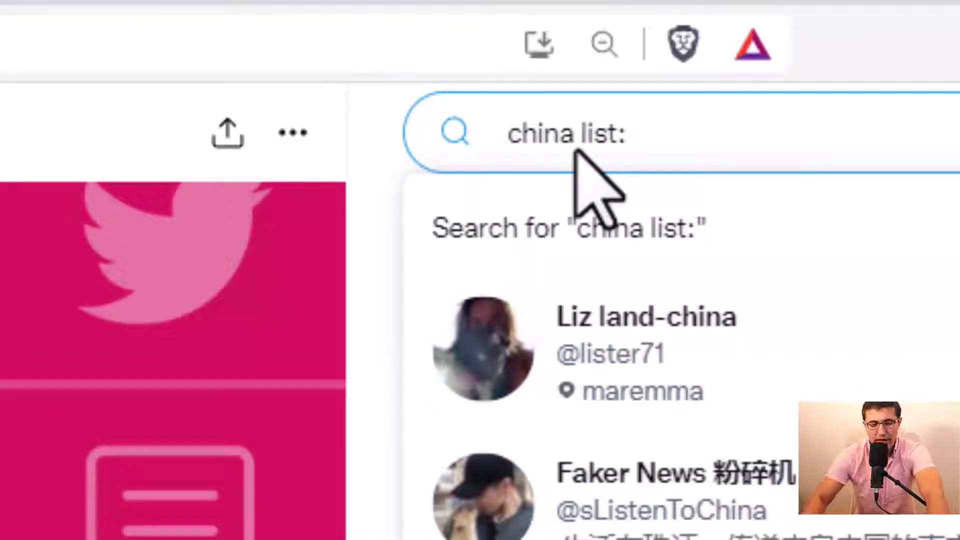
pyautogui.hotkey('ctrl', 'v')
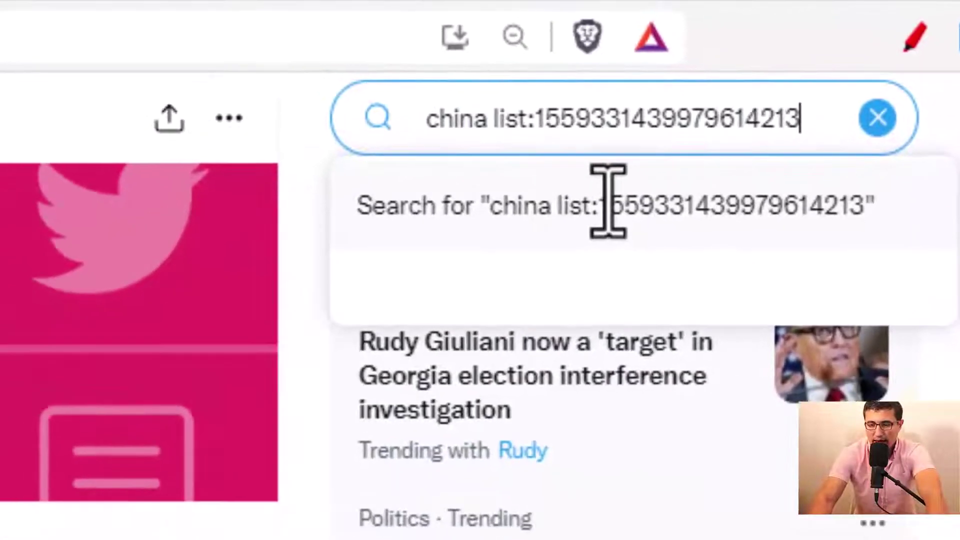
pyautogui.click(547, 226)
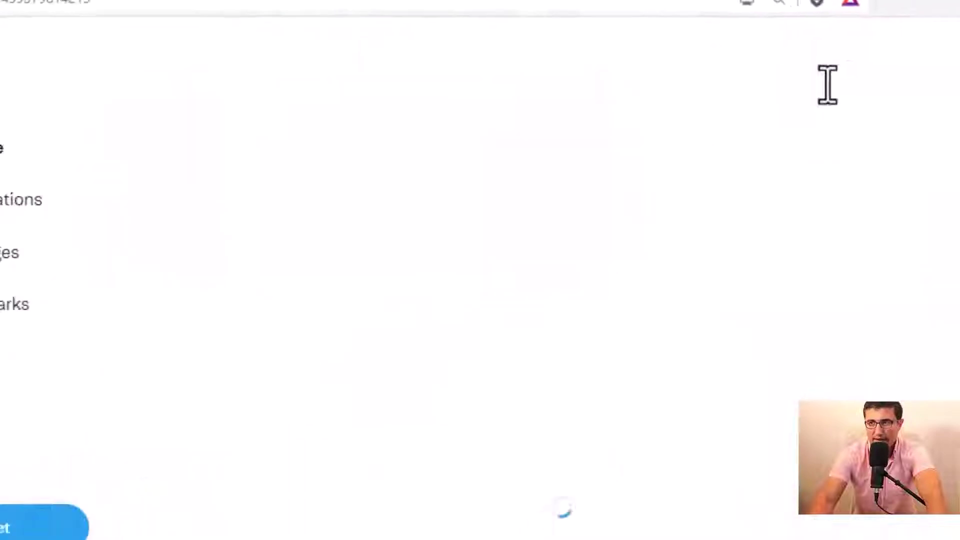
# Step: Zoom the page to 125% and switch the china list results to Latest
pyautogui.scroll(-5, 437, 310)
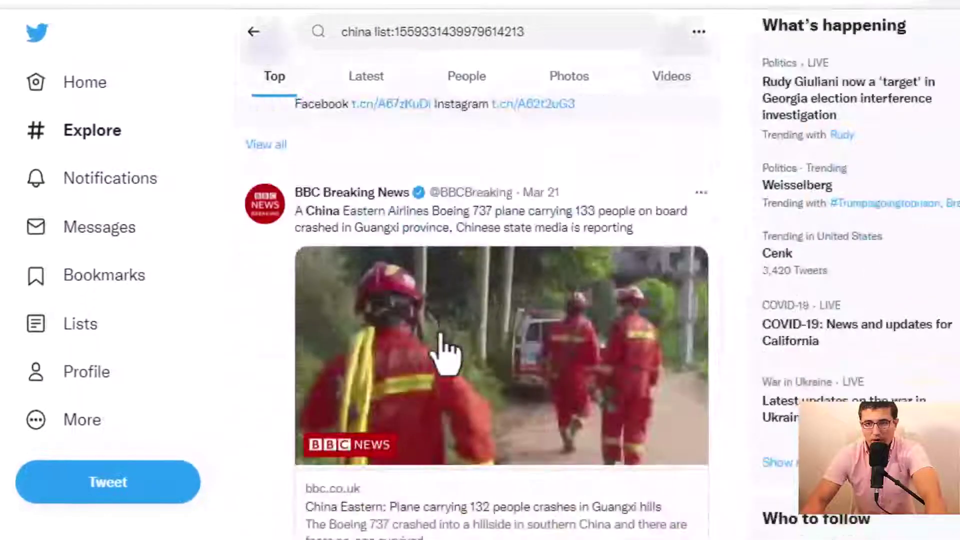
pyautogui.scroll(-5, 520, 353)
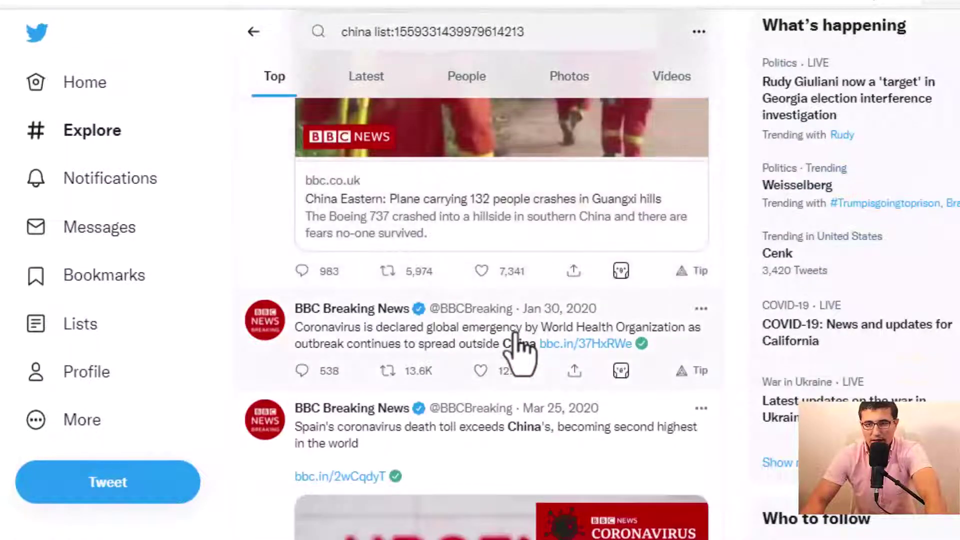
pyautogui.hotkey('ctrl', '+')
pyautogui.hotkey('ctrl', '+')
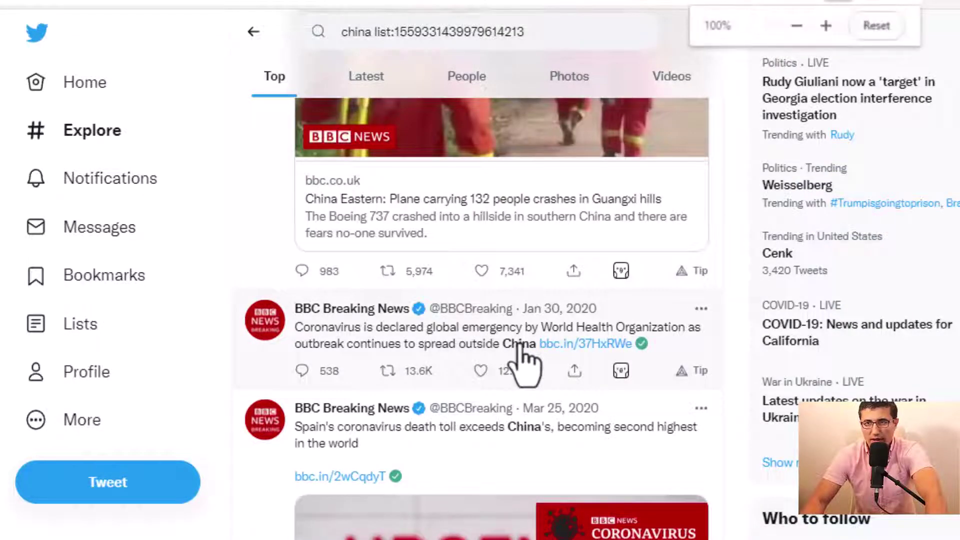
pyautogui.scroll(-5, 519, 346)
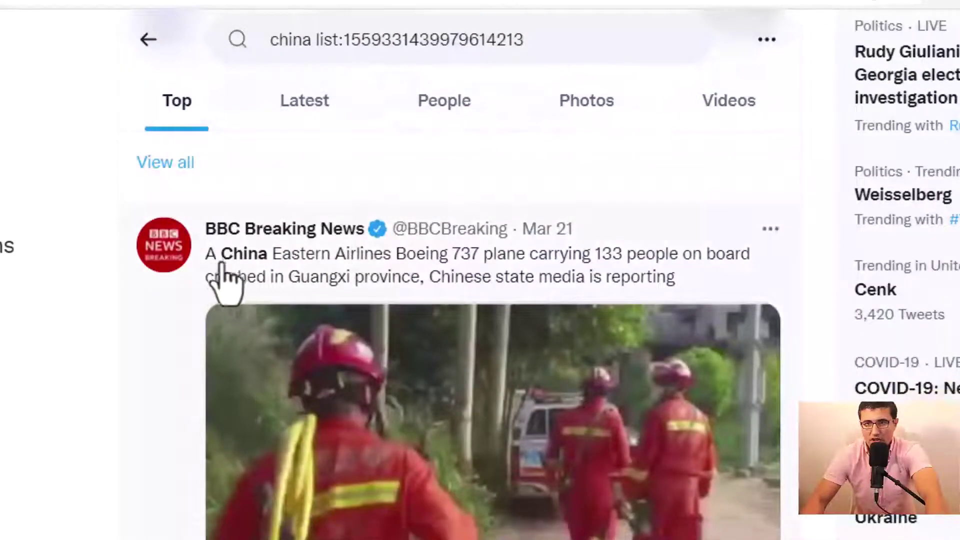
pyautogui.scroll(-7, 385, 290)
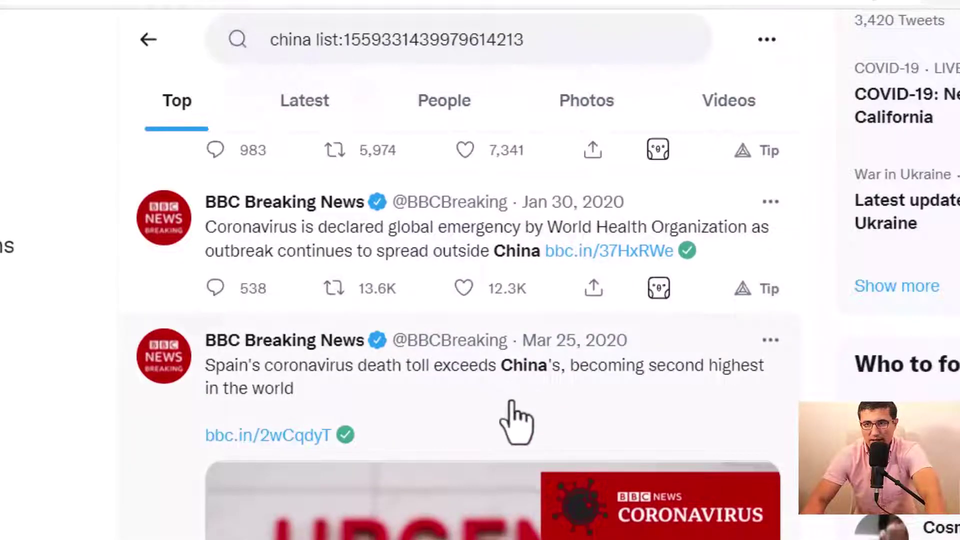
pyautogui.scroll(-5, 516, 418)
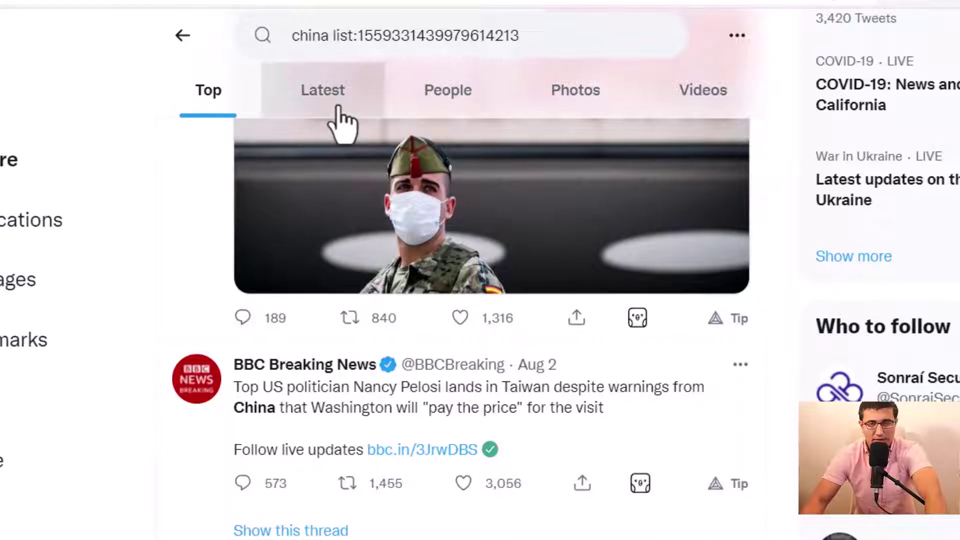
pyautogui.click(342, 120)
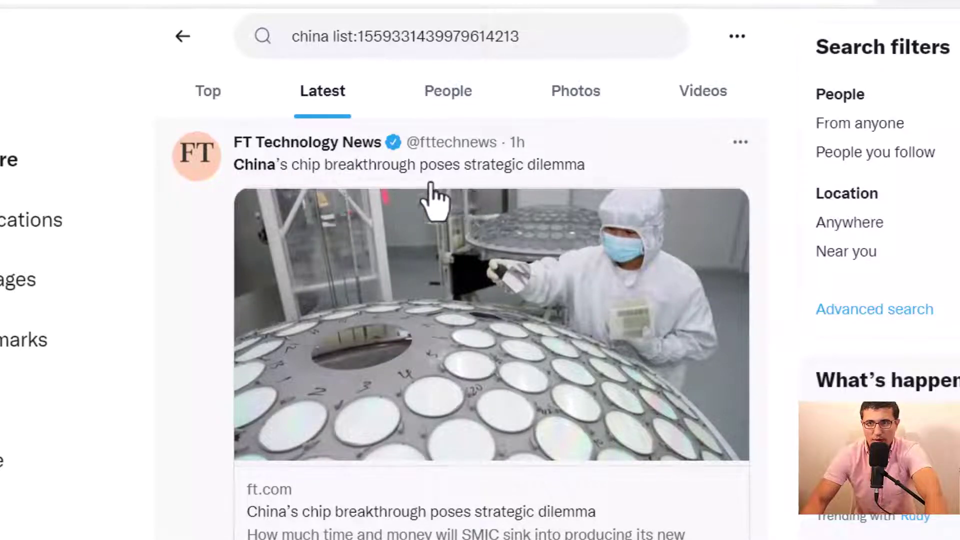
pyautogui.scroll(-1, 483, 402)
pyautogui.scroll(-20, 326, 444)
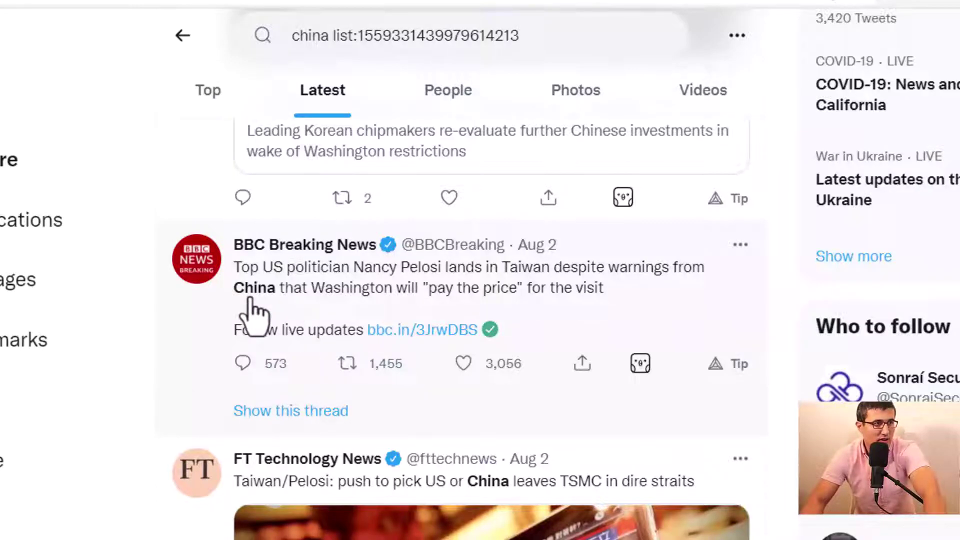
pyautogui.scroll(20, 414, 418)
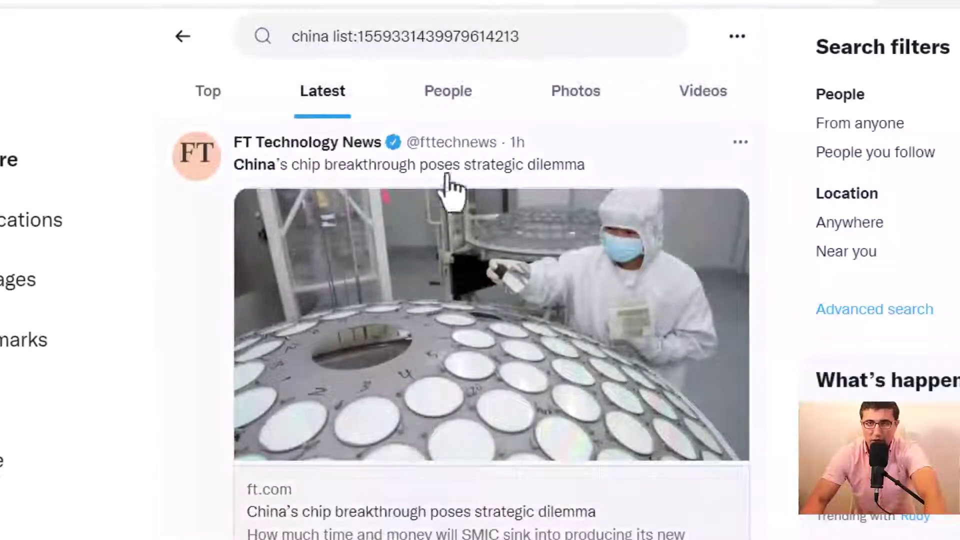
pyautogui.click(535, 37)
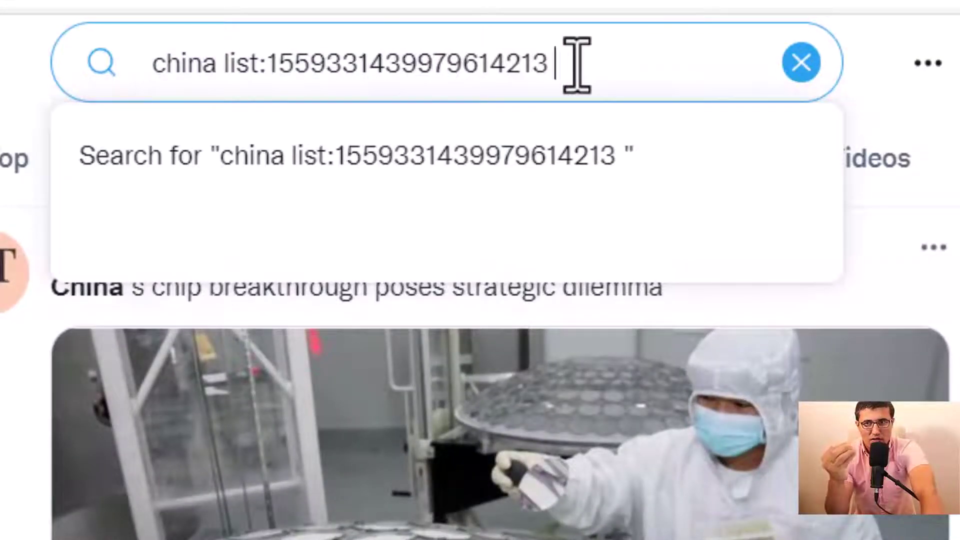
# Step: Insert 'AND taiwan' after china in the query and run the search
pyautogui.click(229, 65)
pyautogui.write('AND')
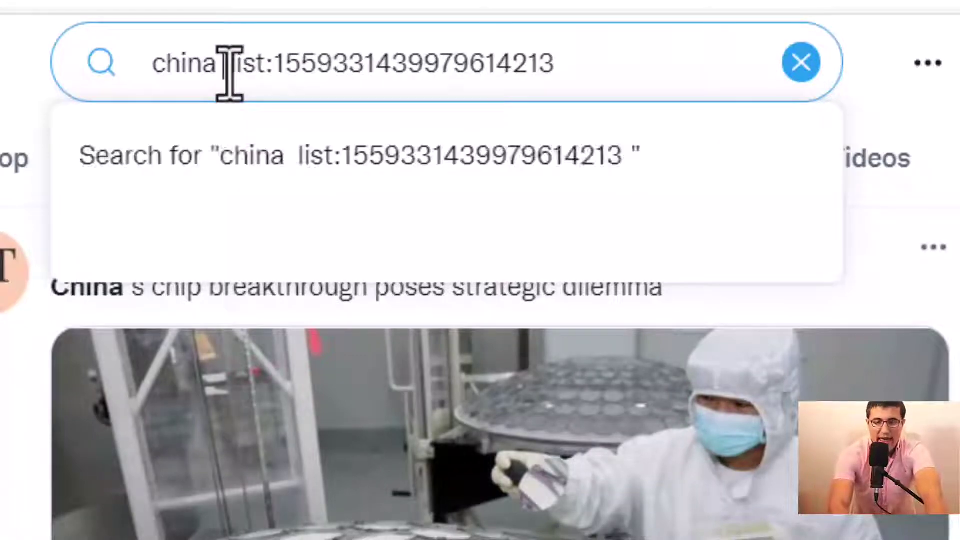
pyautogui.write(' taiwan')
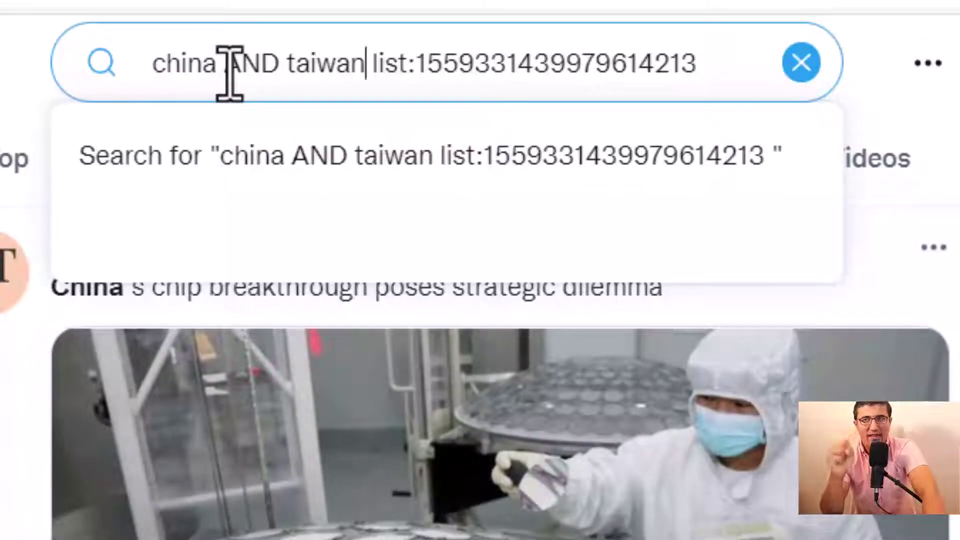
pyautogui.press('Return')
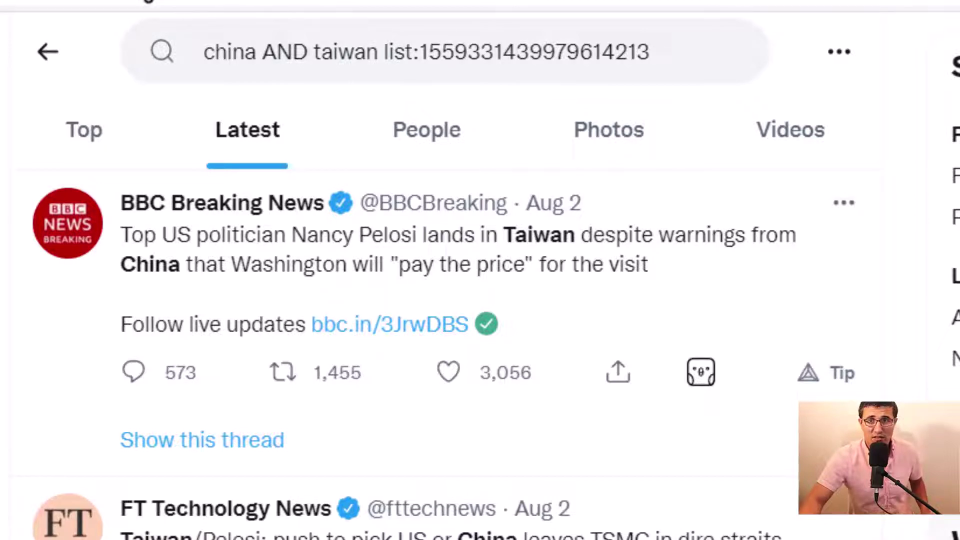
pyautogui.click(45, 1)
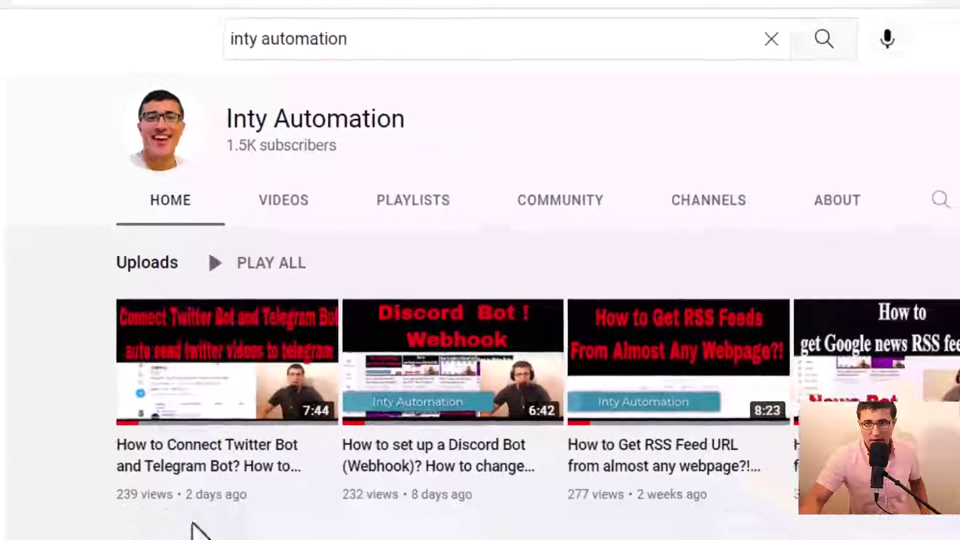
pyautogui.moveTo(193, 451)
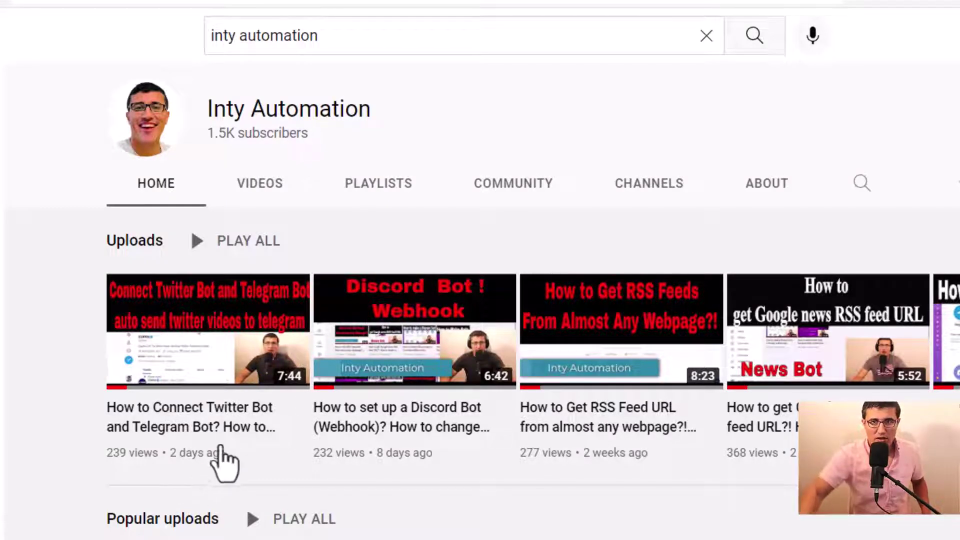
pyautogui.click(74, 2)
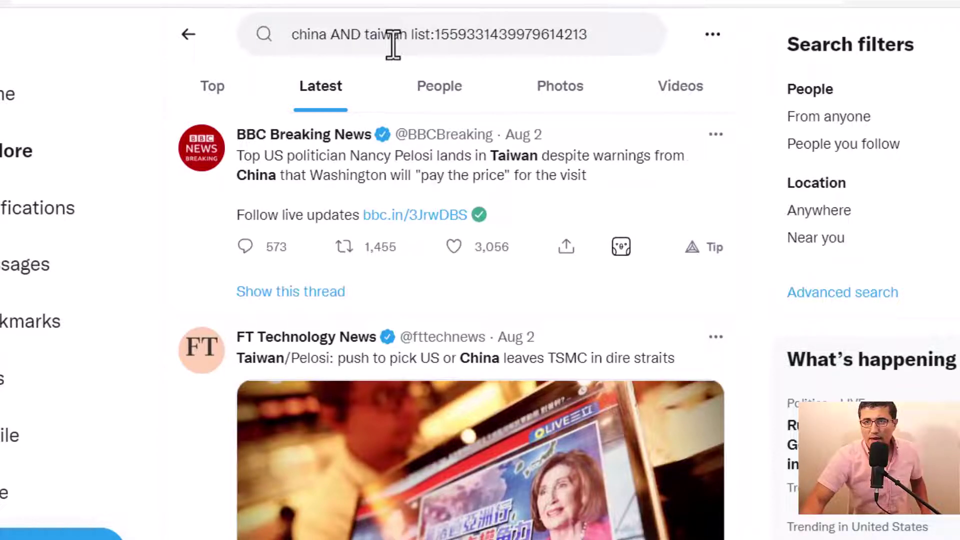
pyautogui.click(433, 44)
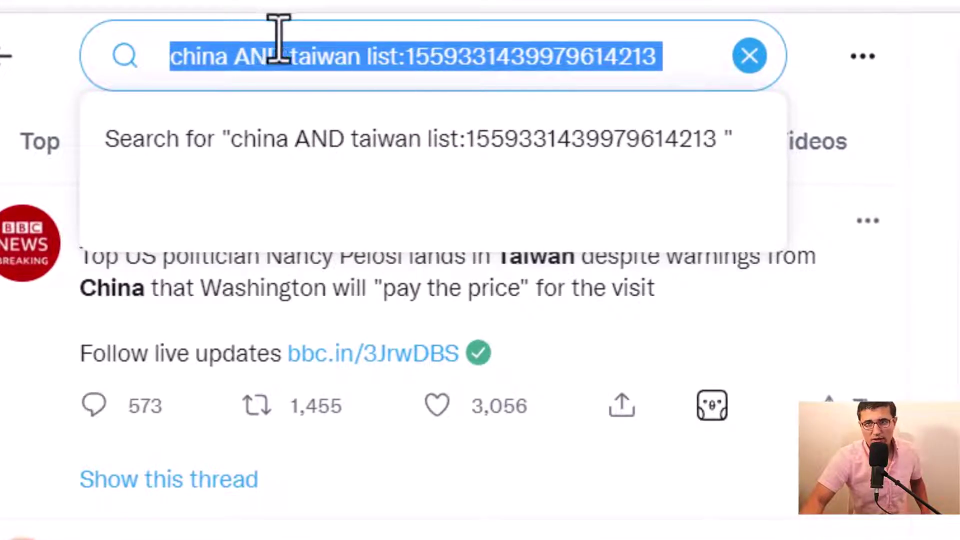
pyautogui.rightClick(300, 64)
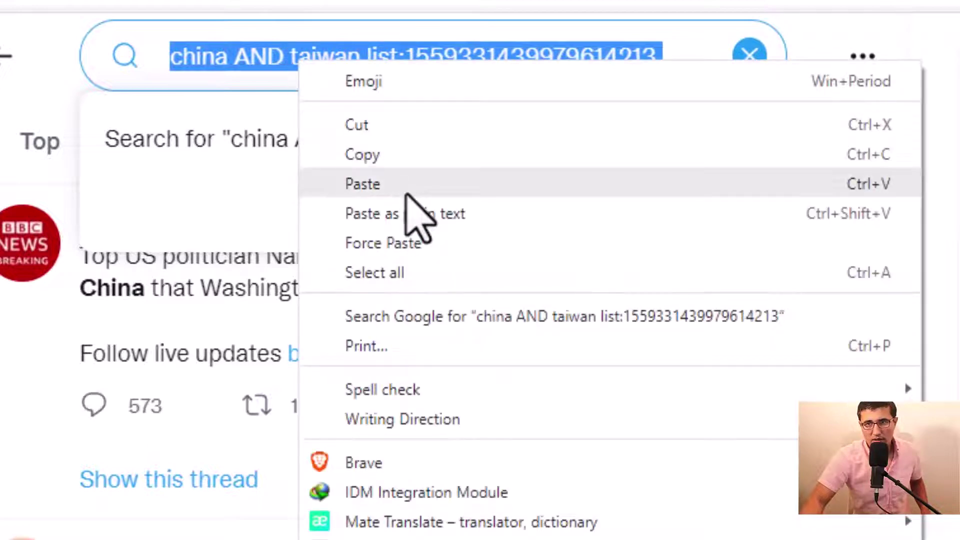
pyautogui.click(395, 157)
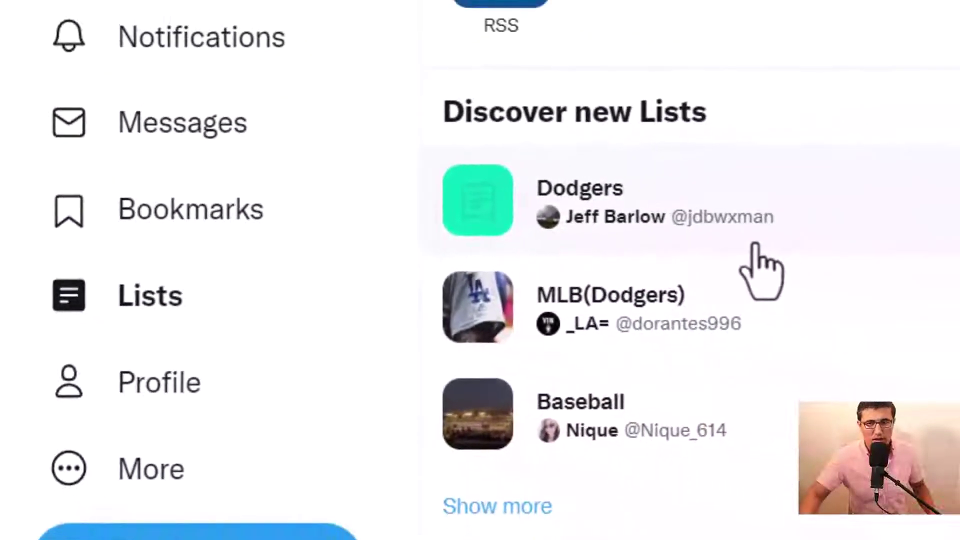
# Step: Check the news account's 2 followed accounts, then return to its profile page
pyautogui.click(171, 396)
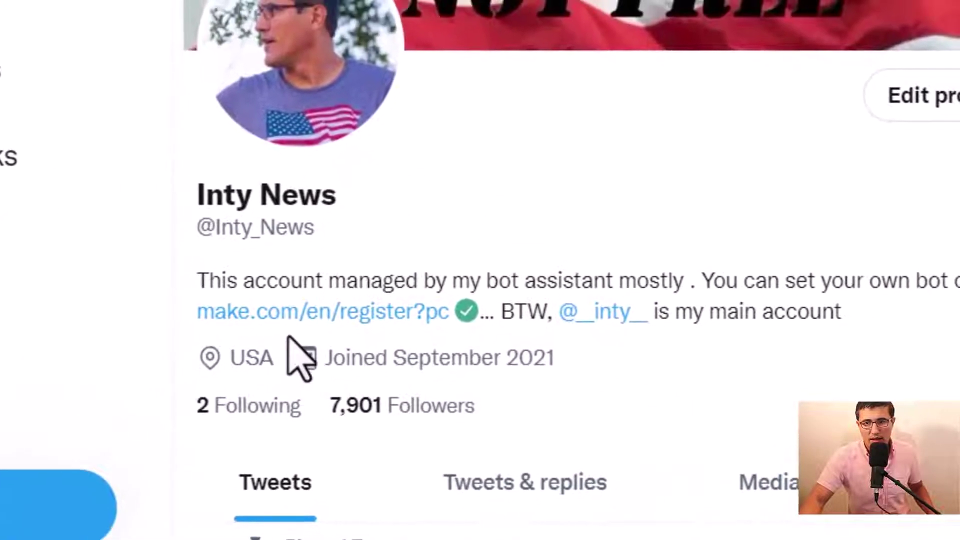
pyautogui.scroll(-3, 287, 335)
pyautogui.click(255, 227)
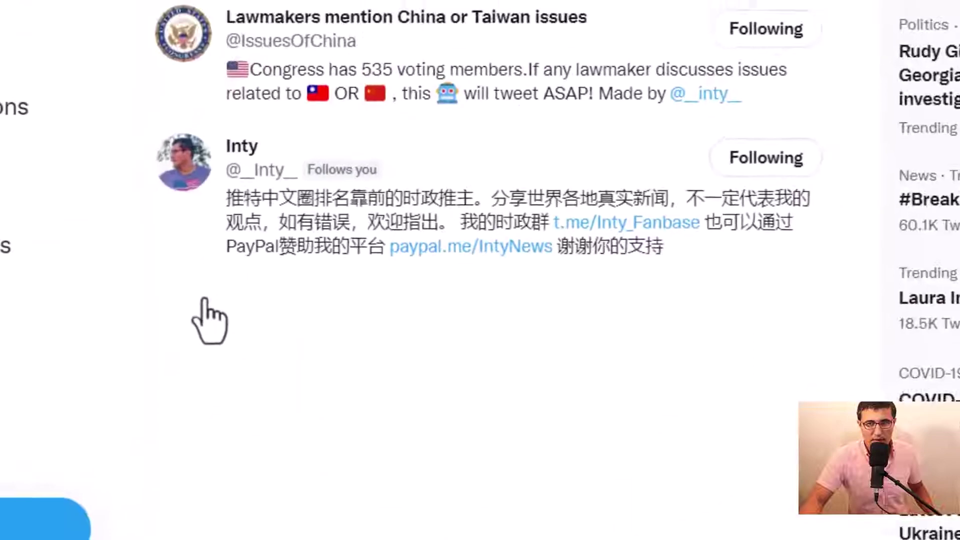
pyautogui.click(134, 35)
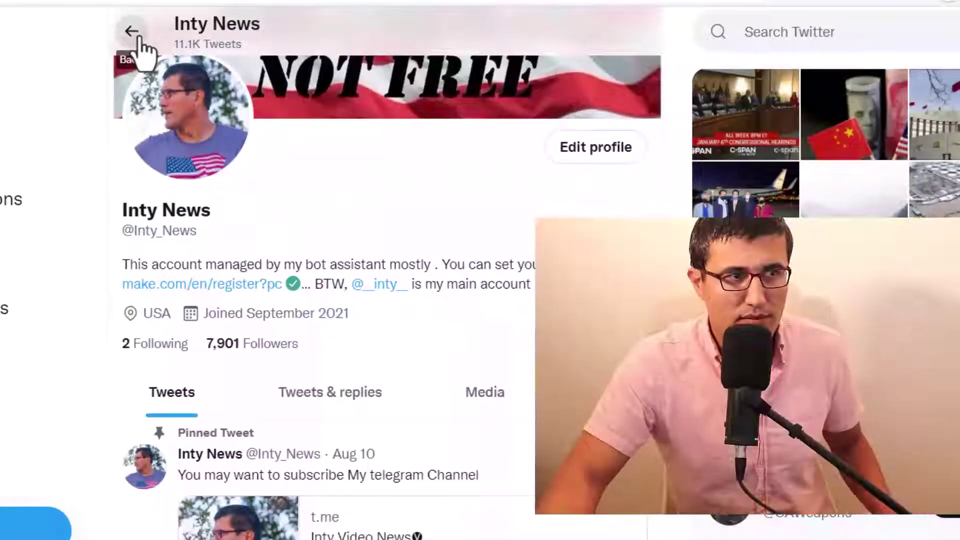